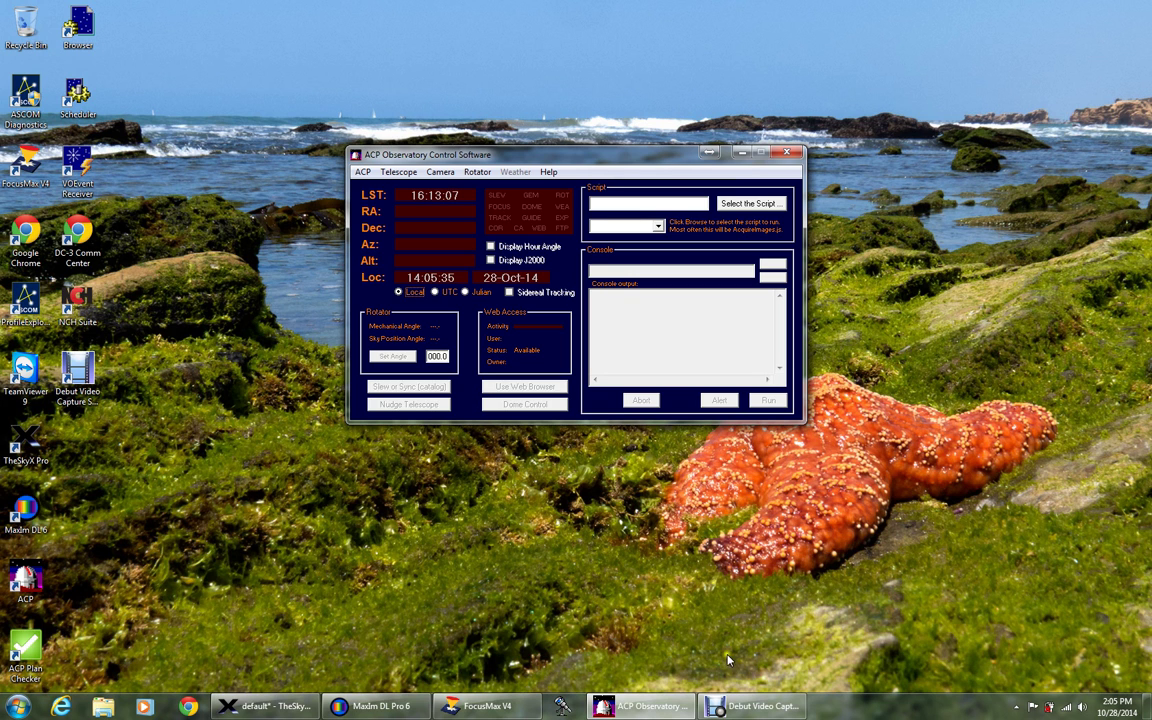
pyautogui.click(549, 173)
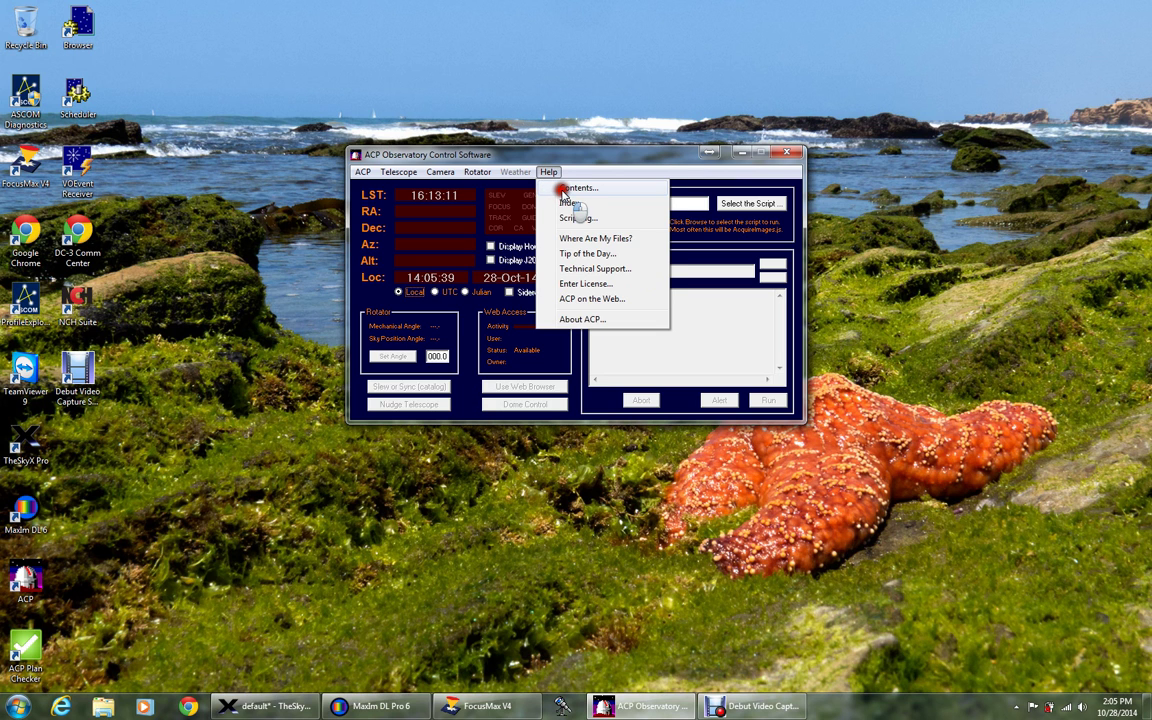
pyautogui.click(615, 478)
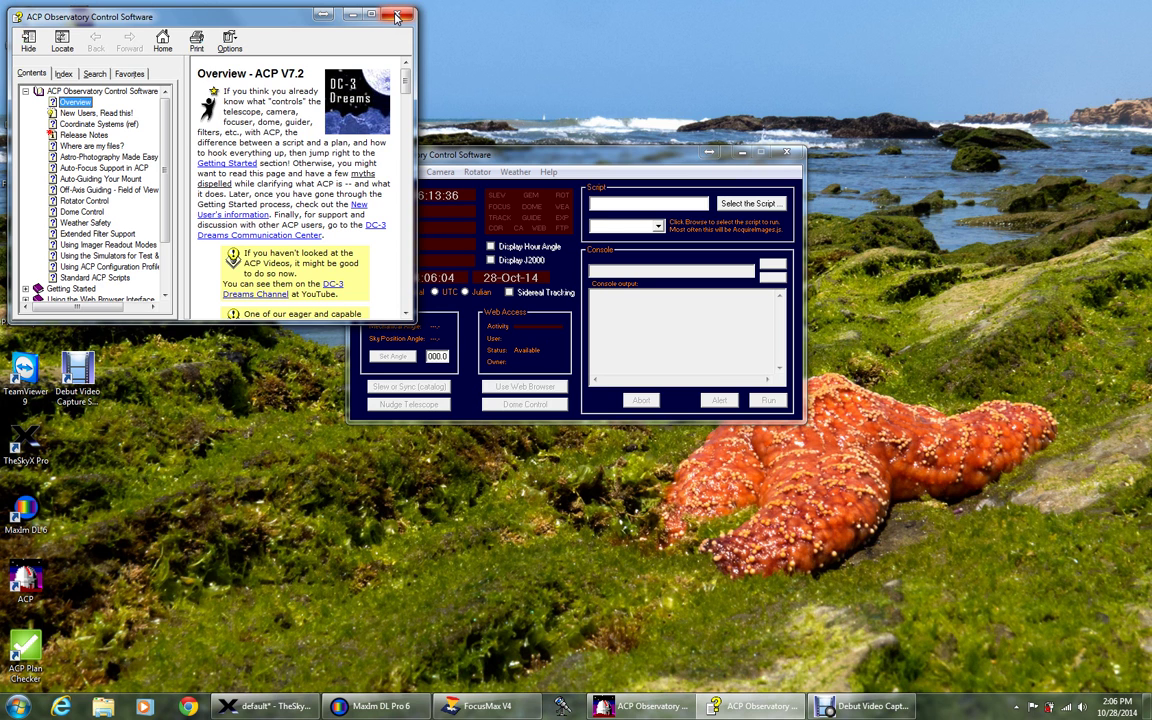
pyautogui.click(396, 17)
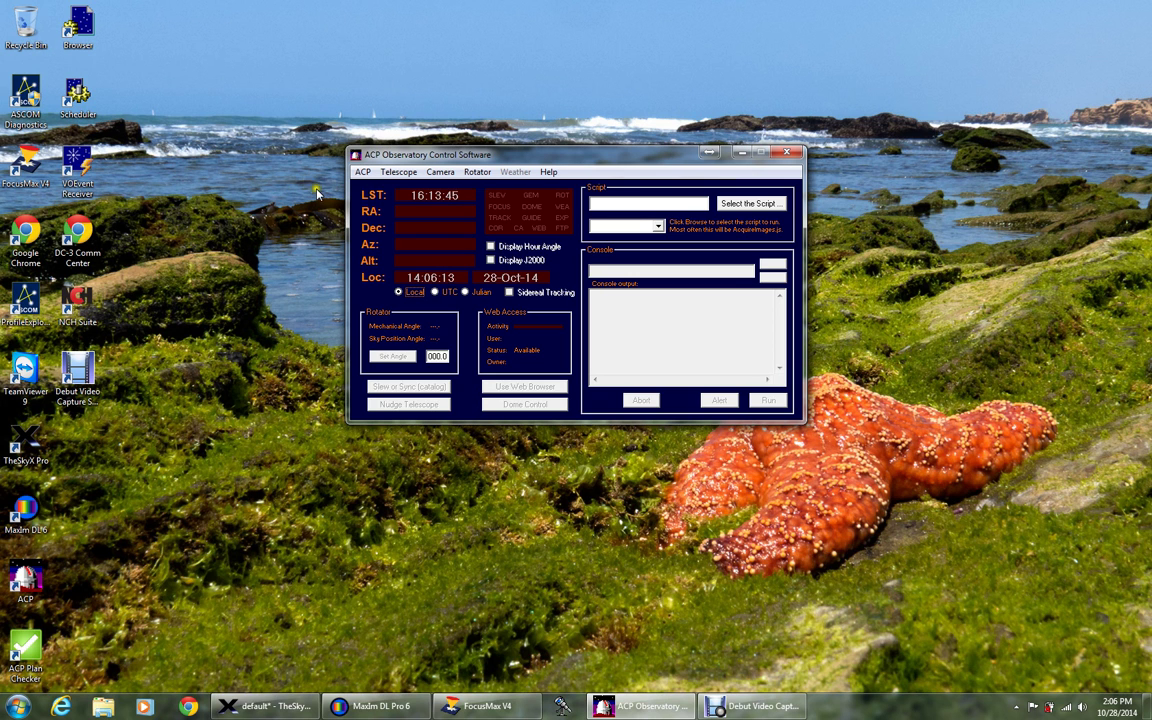
pyautogui.click(362, 175)
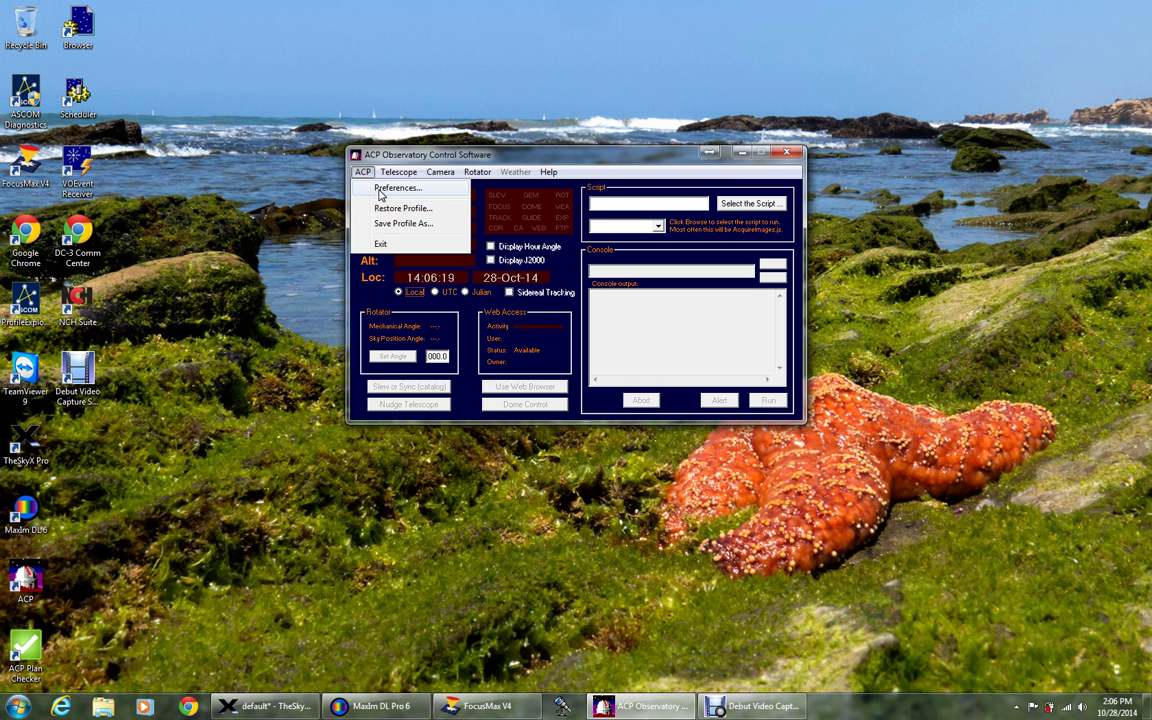
pyautogui.click(380, 189)
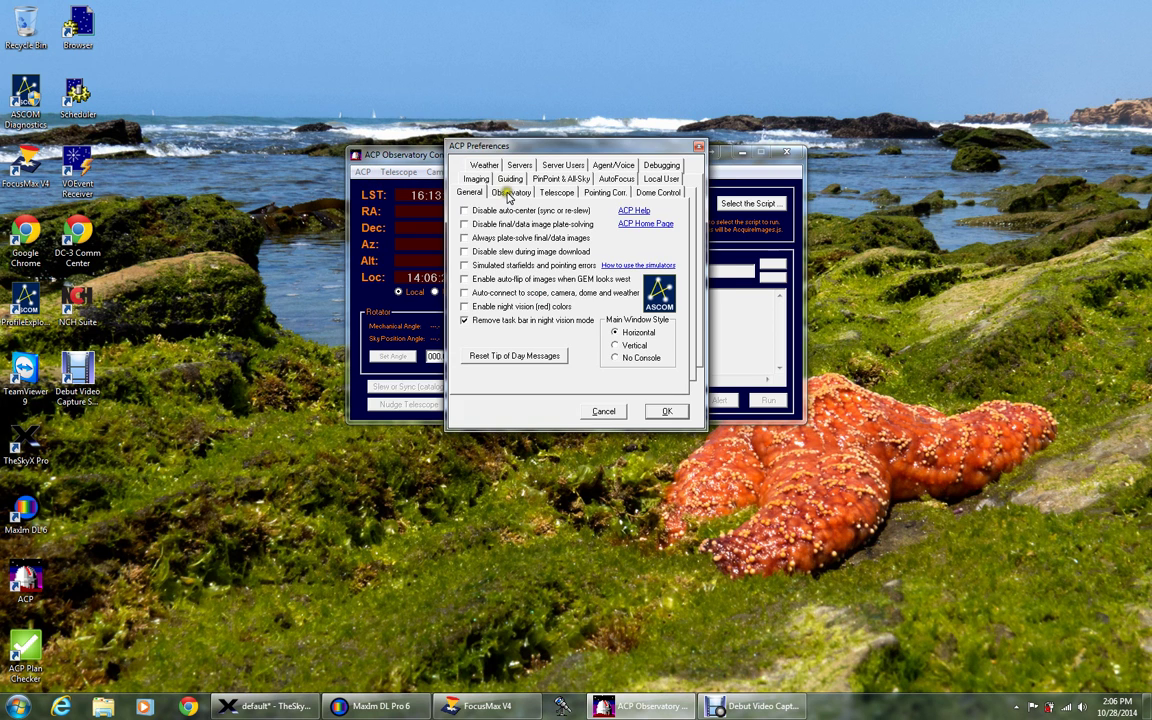
pyautogui.click(510, 193)
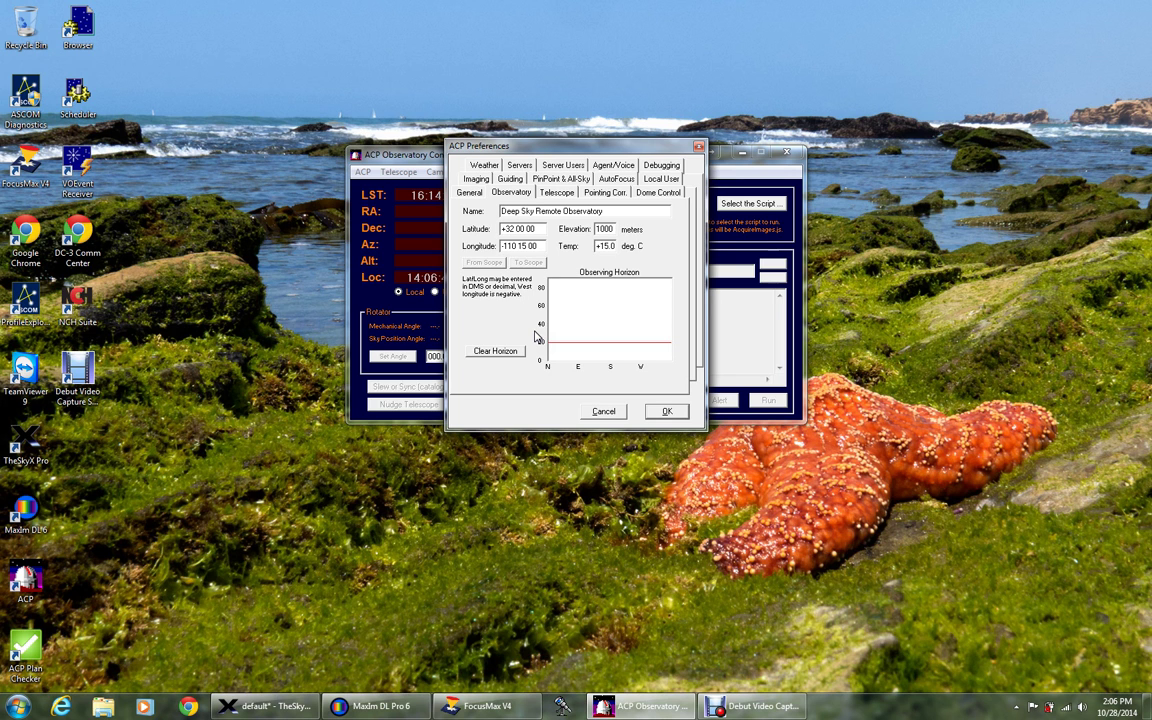
pyautogui.click(536, 337)
pyautogui.click(532, 322)
pyautogui.click(554, 191)
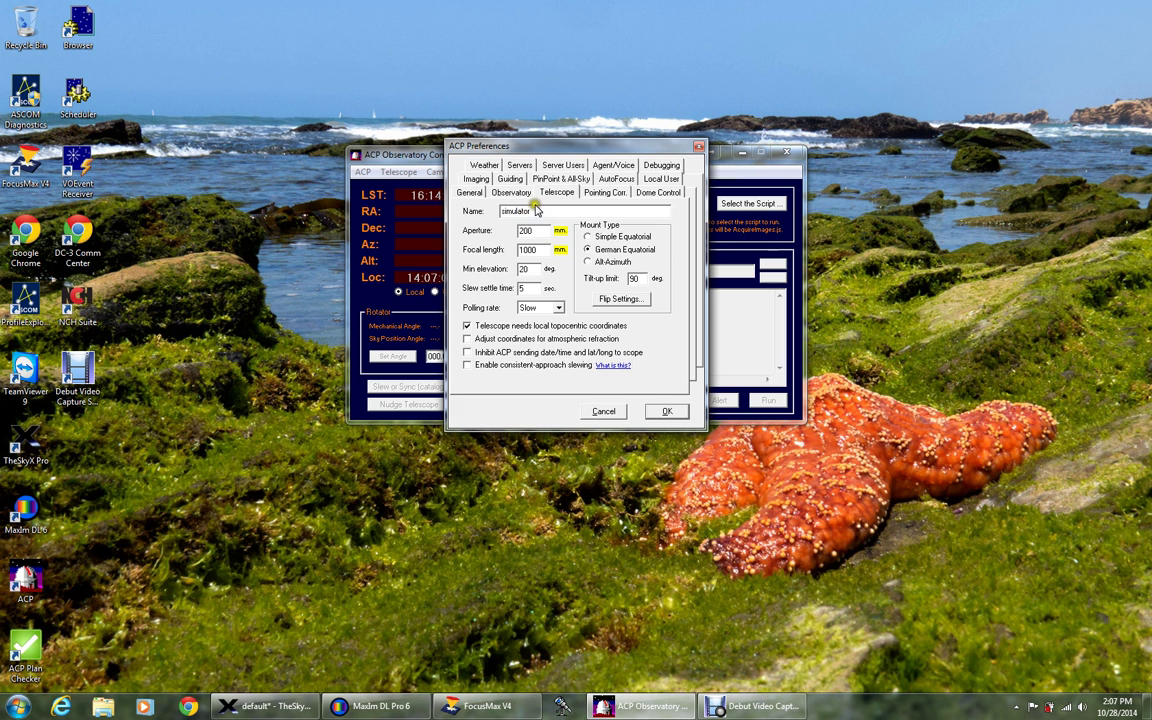
pyautogui.doubleClick(521, 212)
pyautogui.click(601, 412)
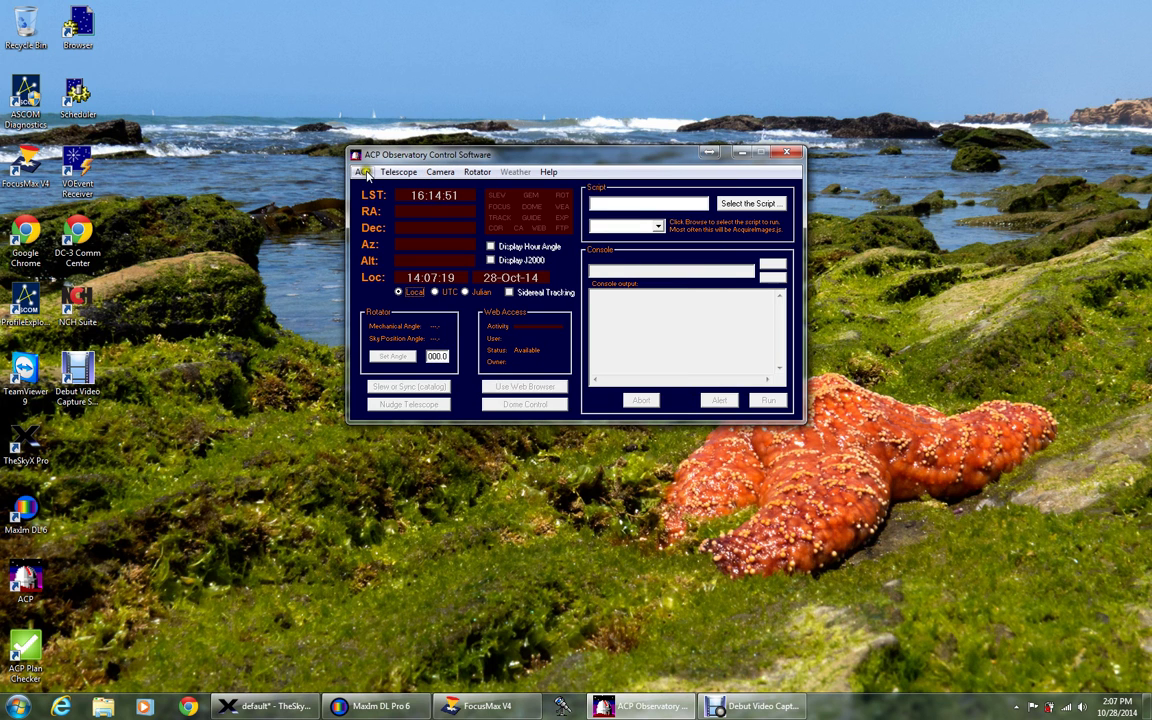
# Choose TheSky-controlled Telescope as the telescope driver in the ASCOM Chooser.
pyautogui.click(396, 173)
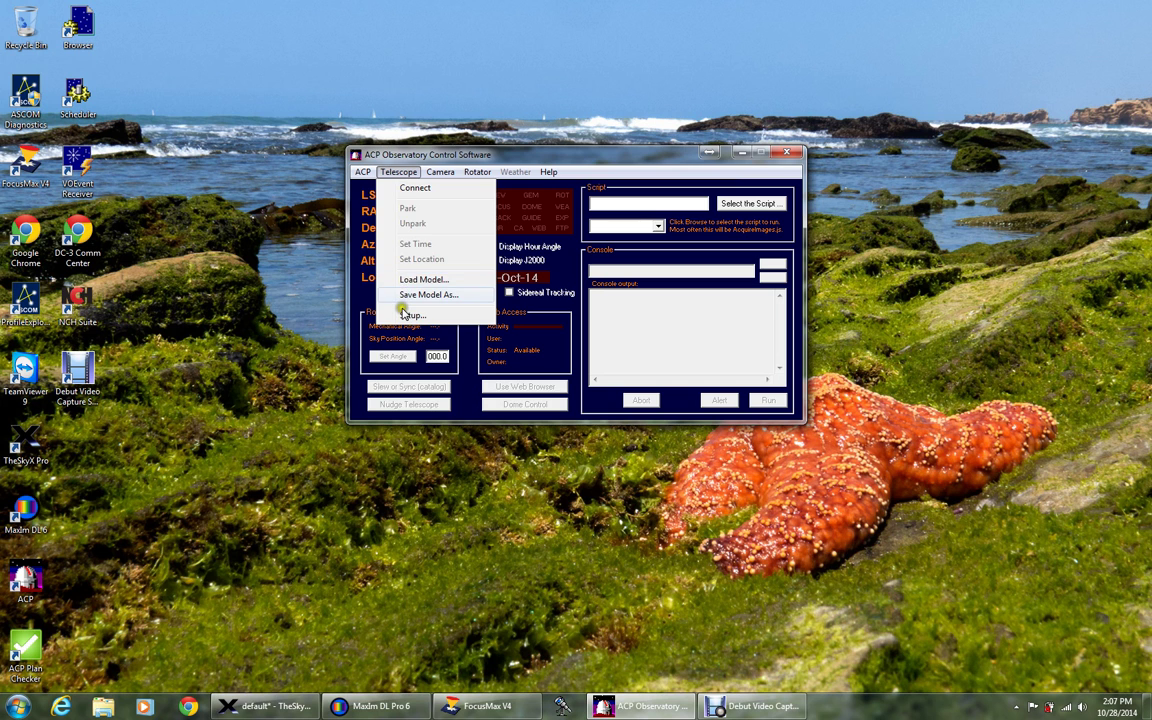
pyautogui.click(406, 315)
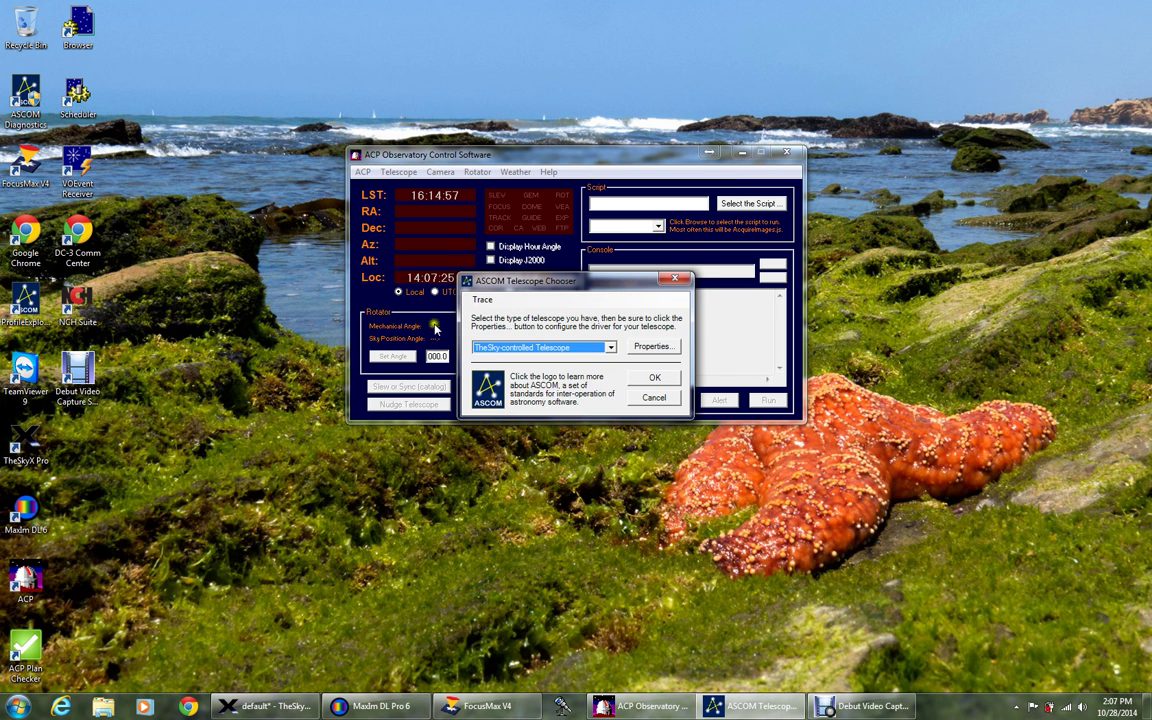
pyautogui.click(608, 348)
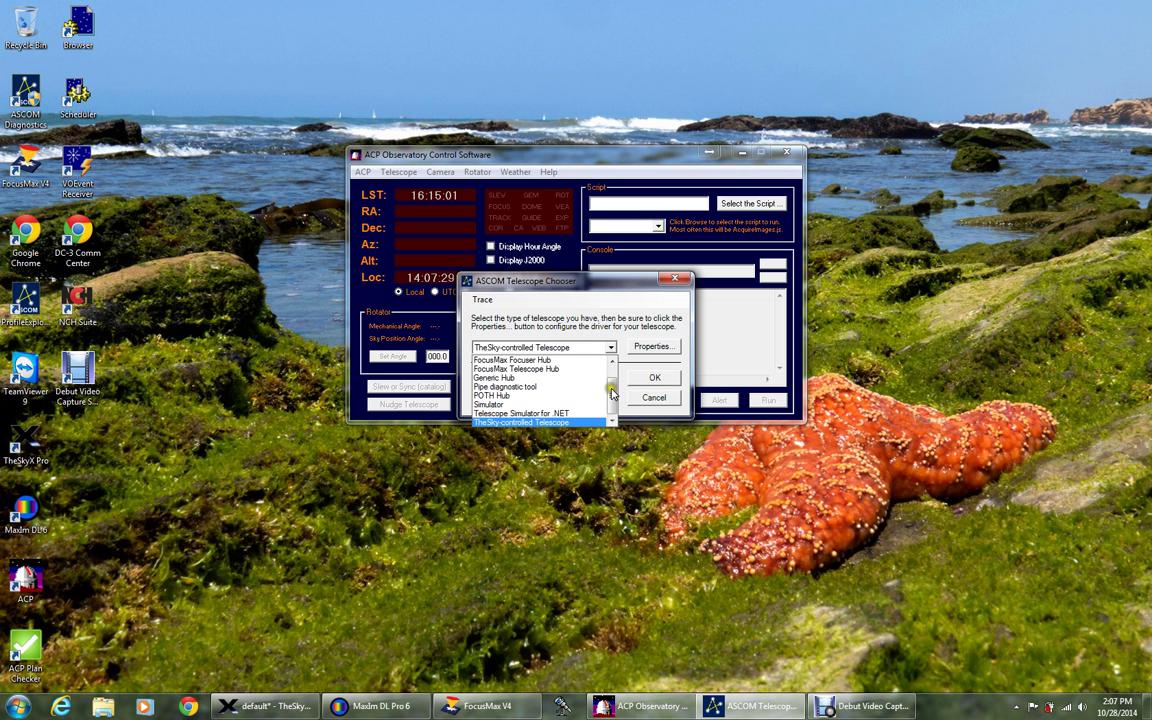
pyautogui.scroll(1, 610, 390)
pyautogui.scroll(-1, 590, 398)
pyautogui.click(560, 422)
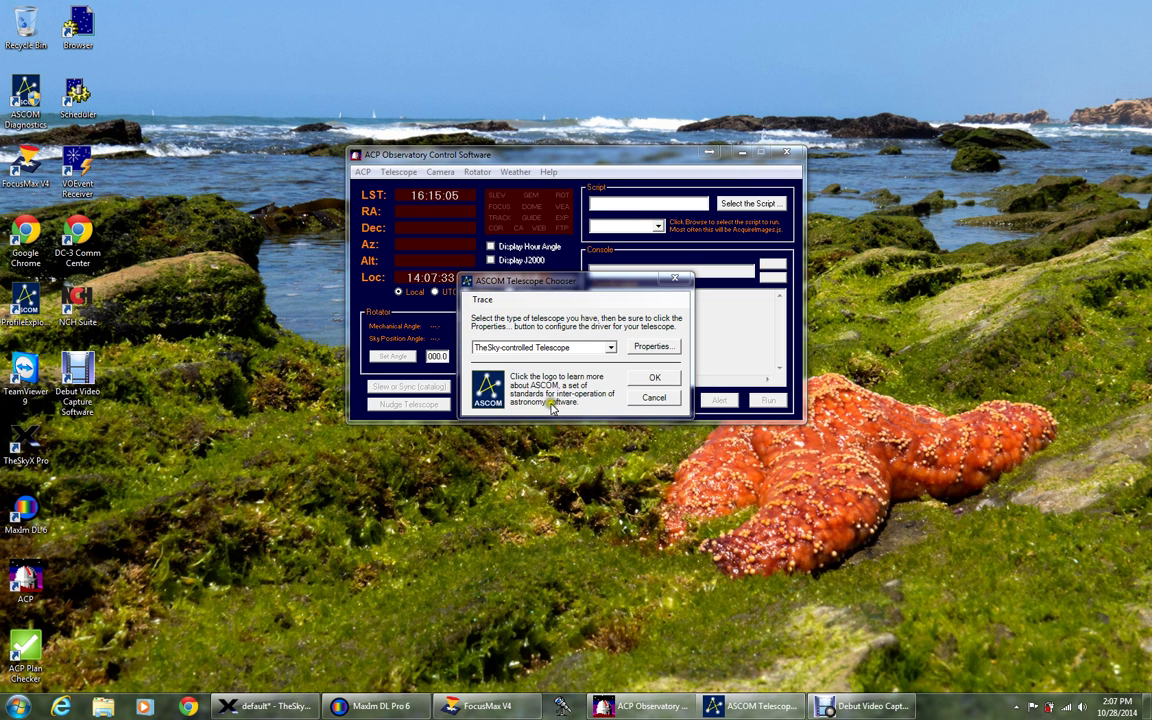
# Accept the TheSky driver properties and the connection notice, and confirm TheSky isn't using TPOINT.
pyautogui.click(649, 348)
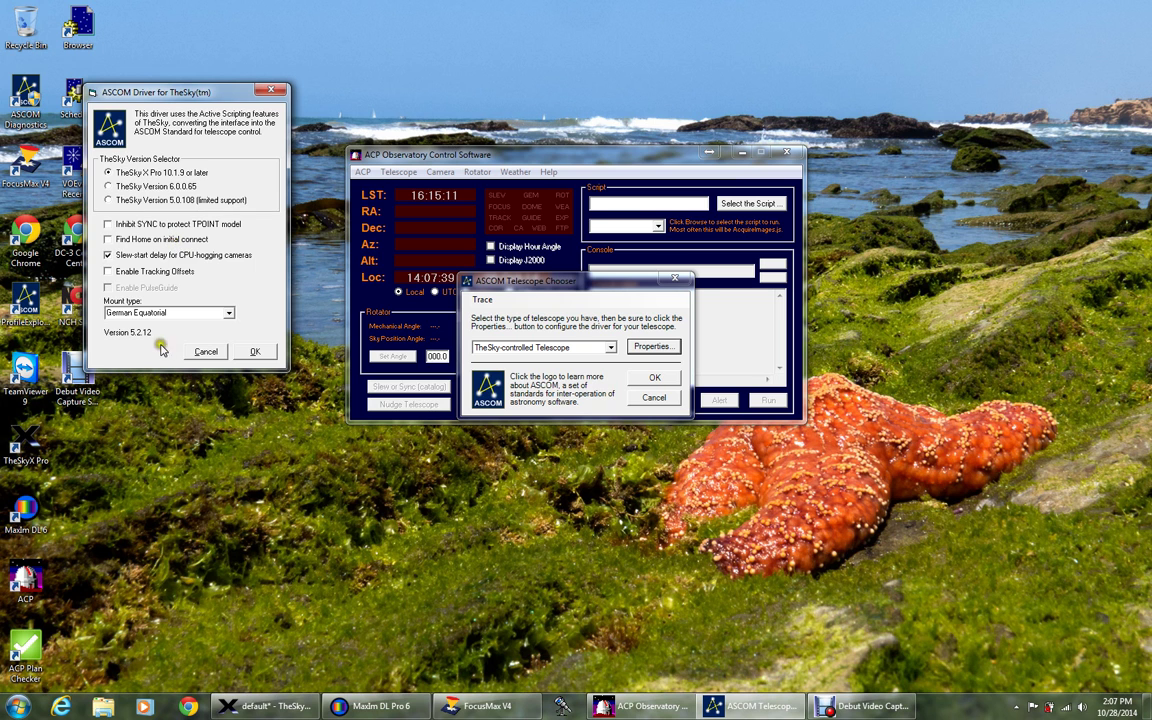
pyautogui.click(258, 351)
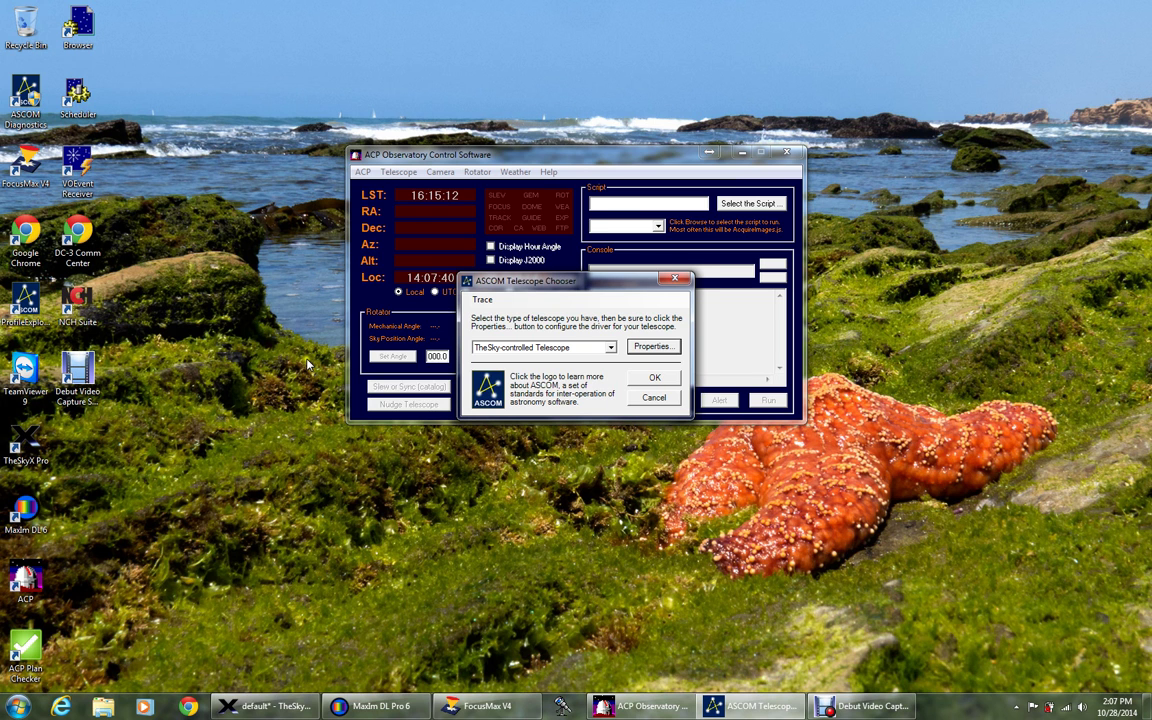
pyautogui.click(651, 378)
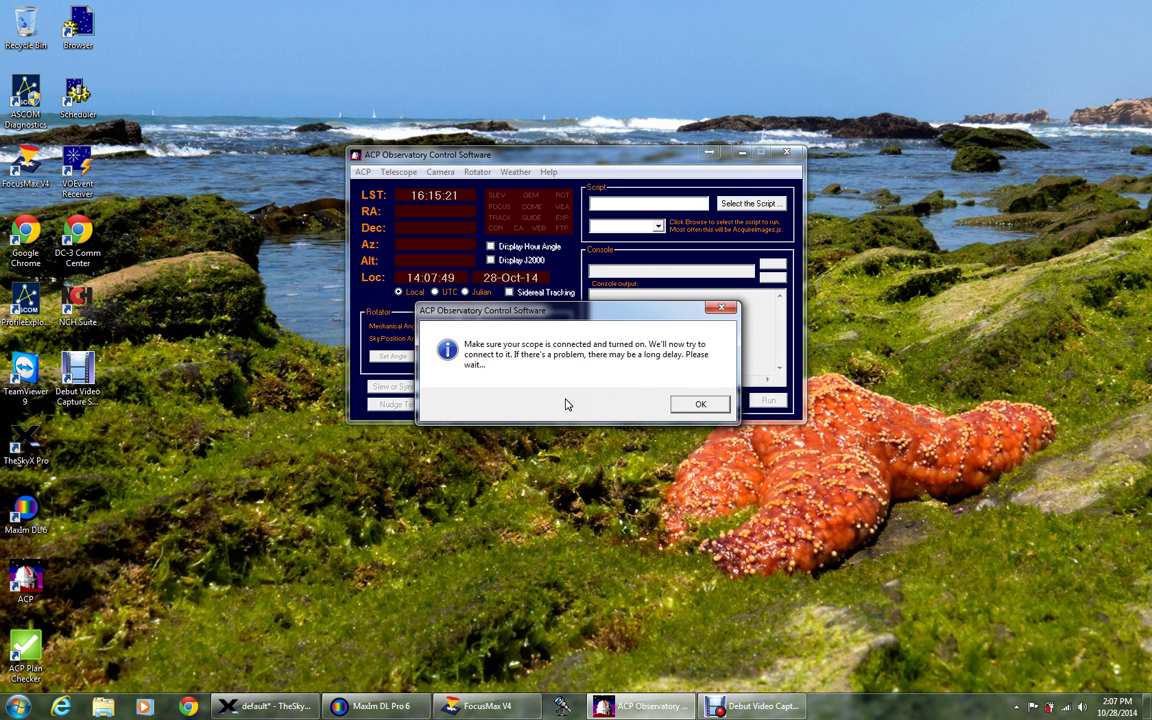
pyautogui.click(676, 410)
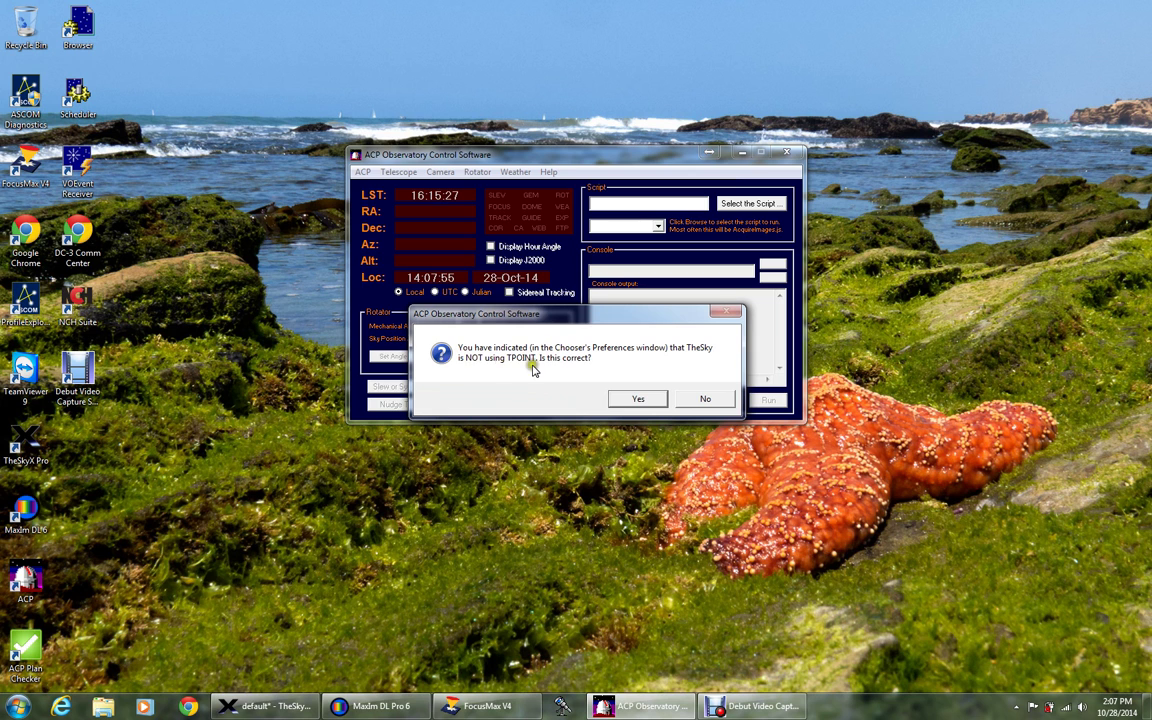
pyautogui.click(636, 400)
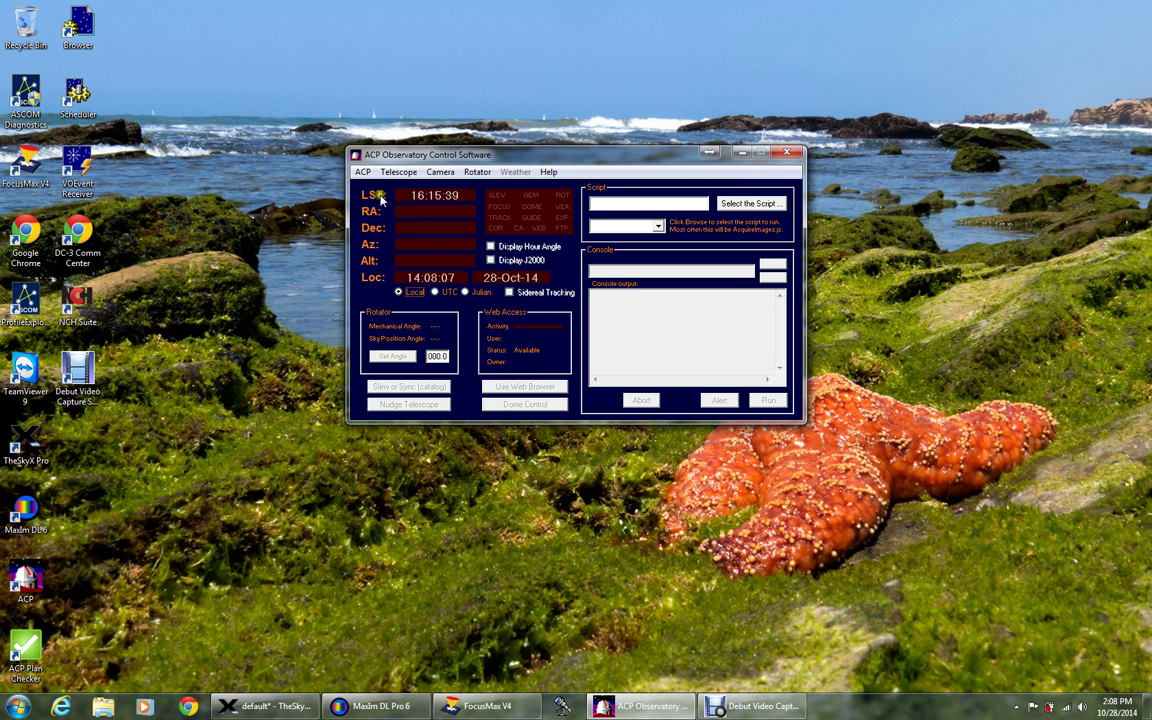
# Start Camera setup, acknowledge the MaxIm DL notice, and close Camera Control to reach imaging preferences.
pyautogui.click(440, 171)
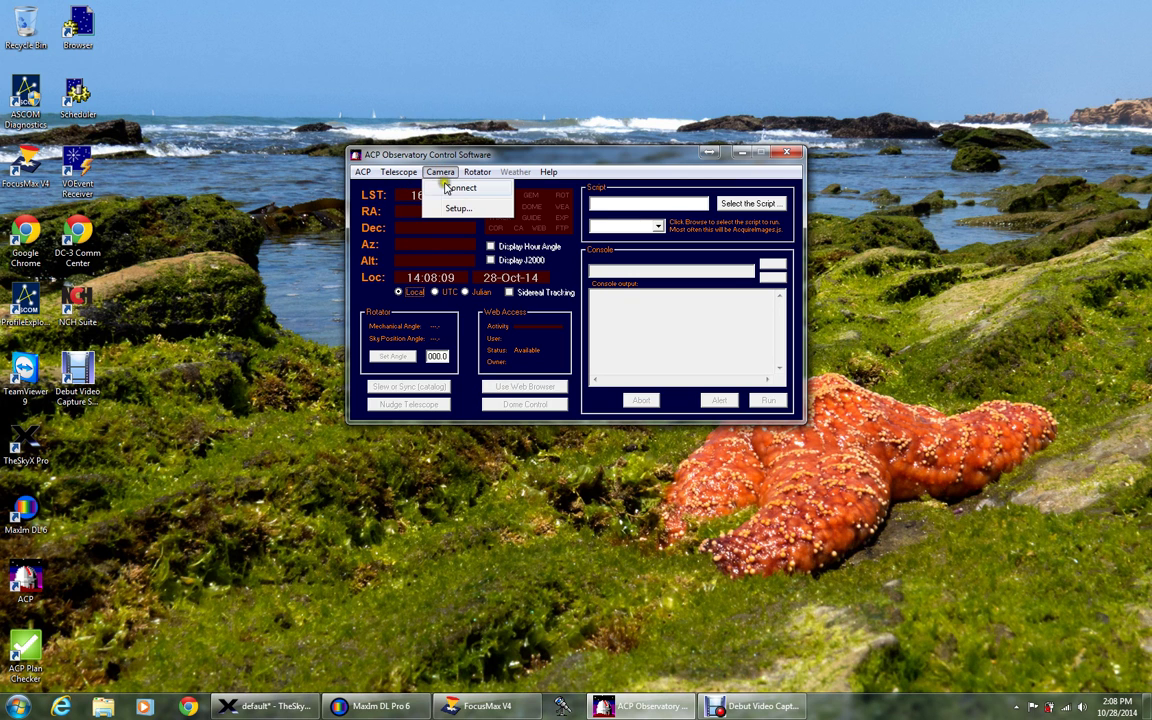
pyautogui.click(450, 208)
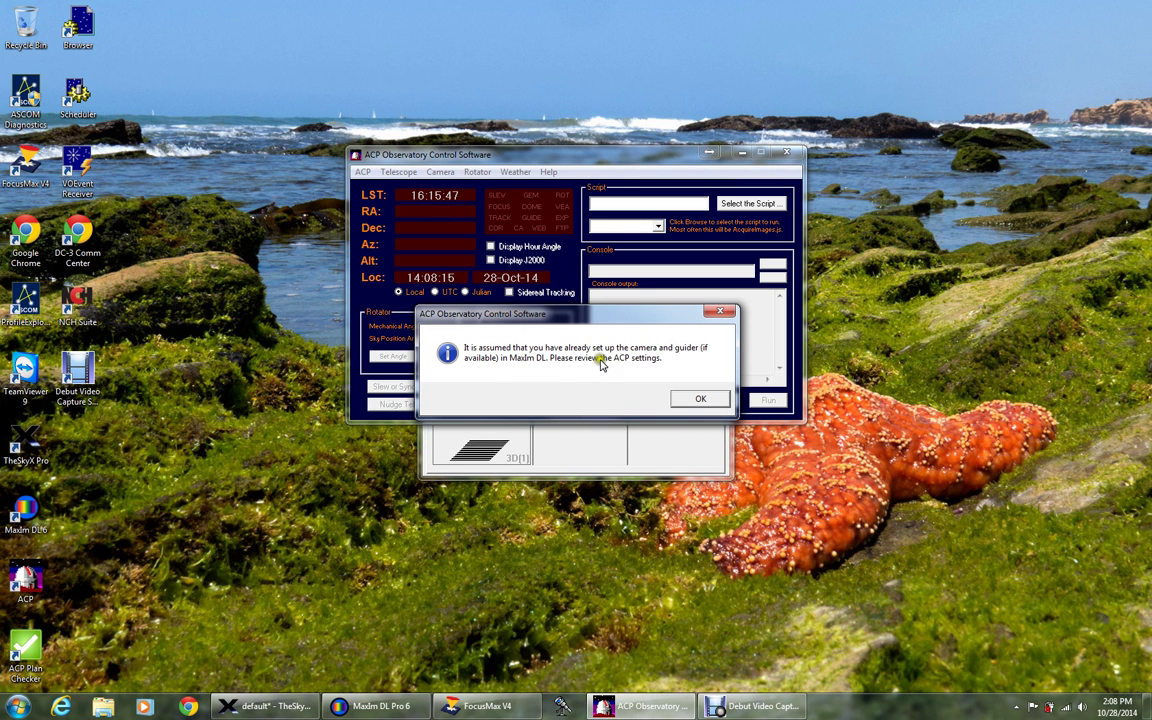
pyautogui.click(684, 399)
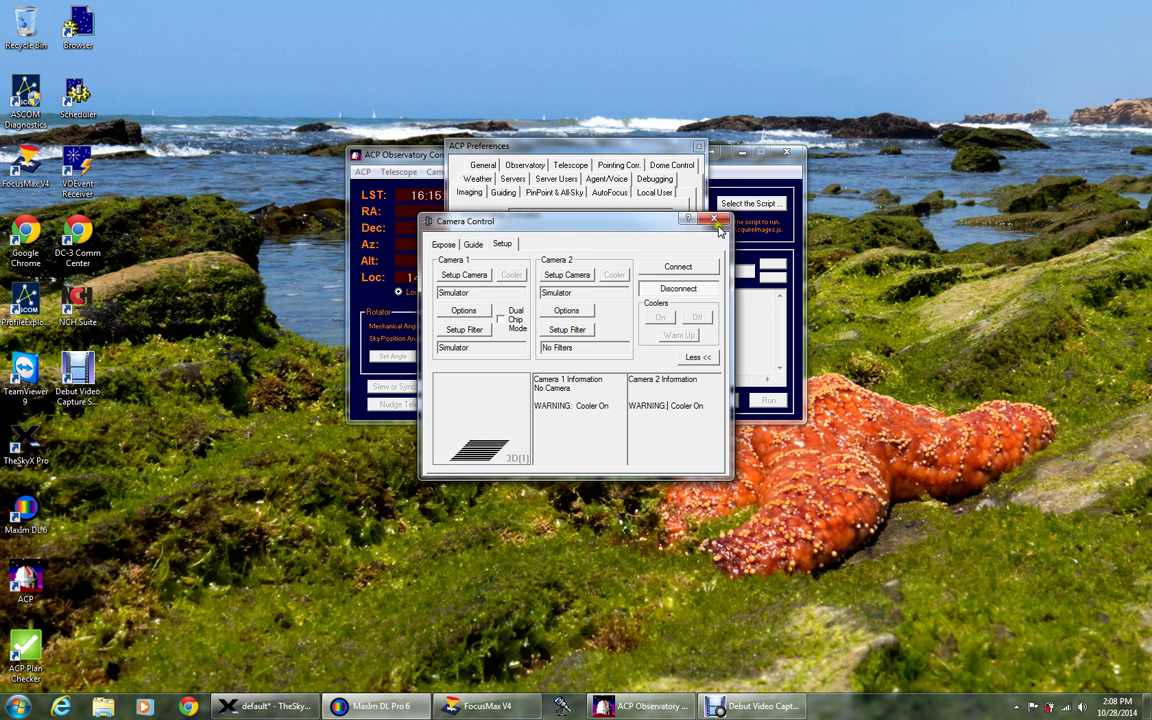
pyautogui.click(714, 220)
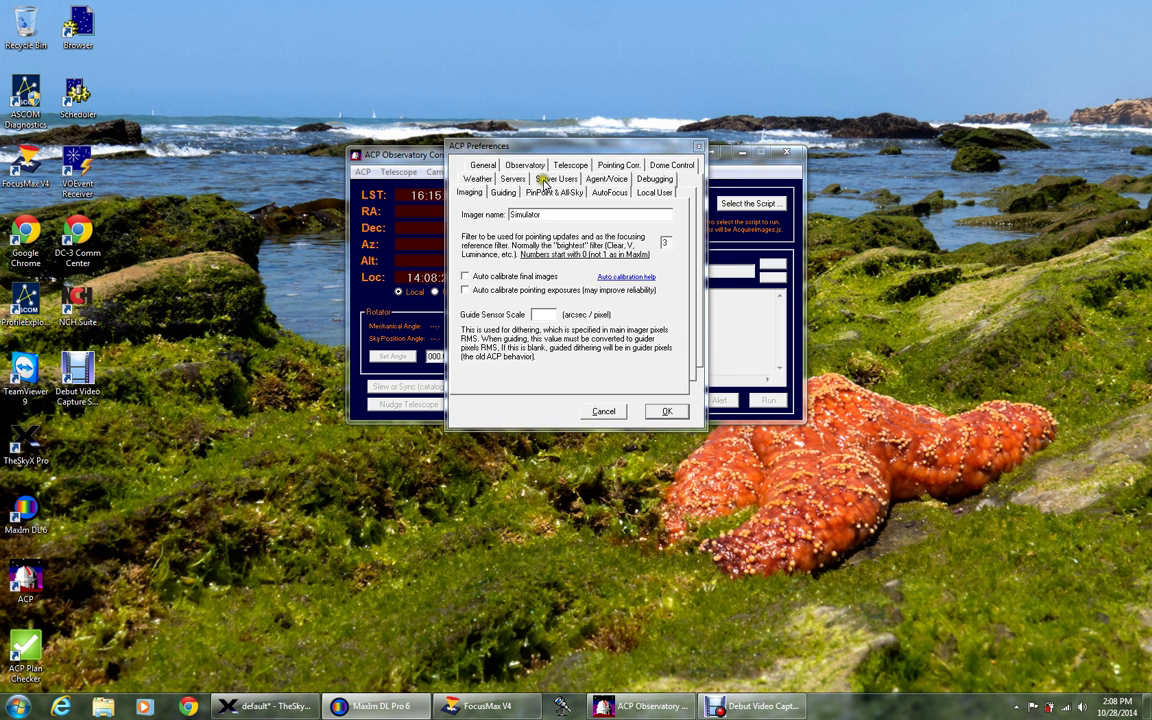
# Replace the telescope name TheSky with GSO RC 10, aperture 250 mm, focal length 2032 mm.
pyautogui.click(562, 165)
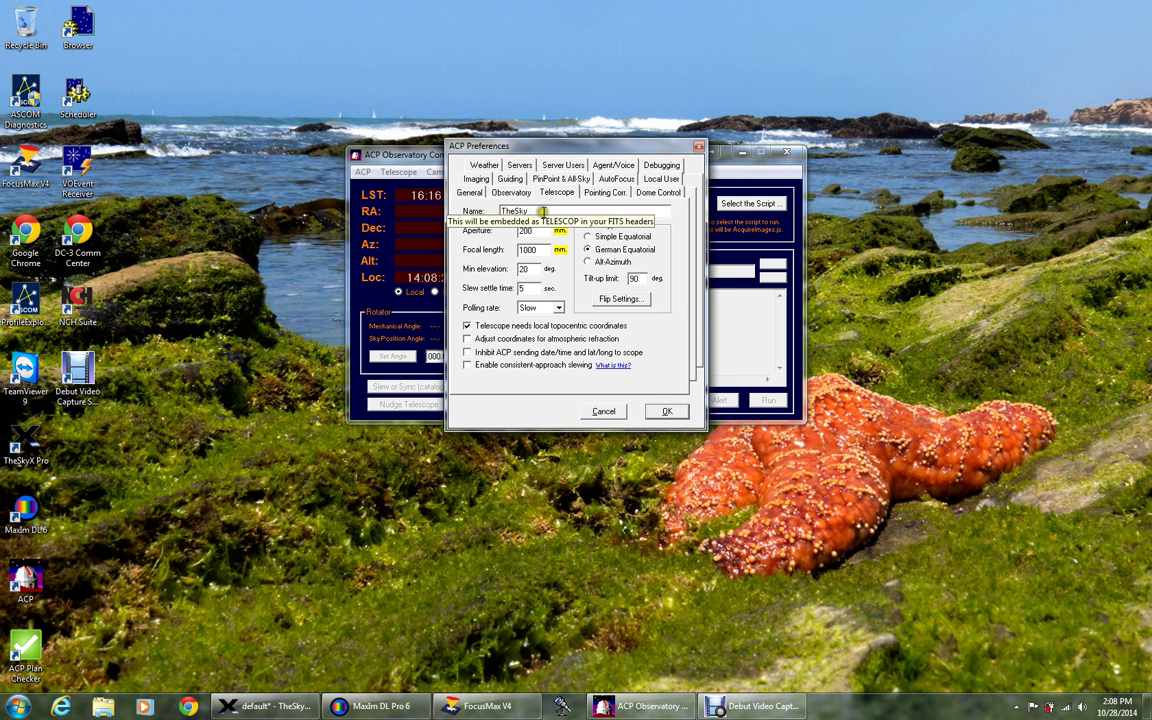
pyautogui.click(541, 211)
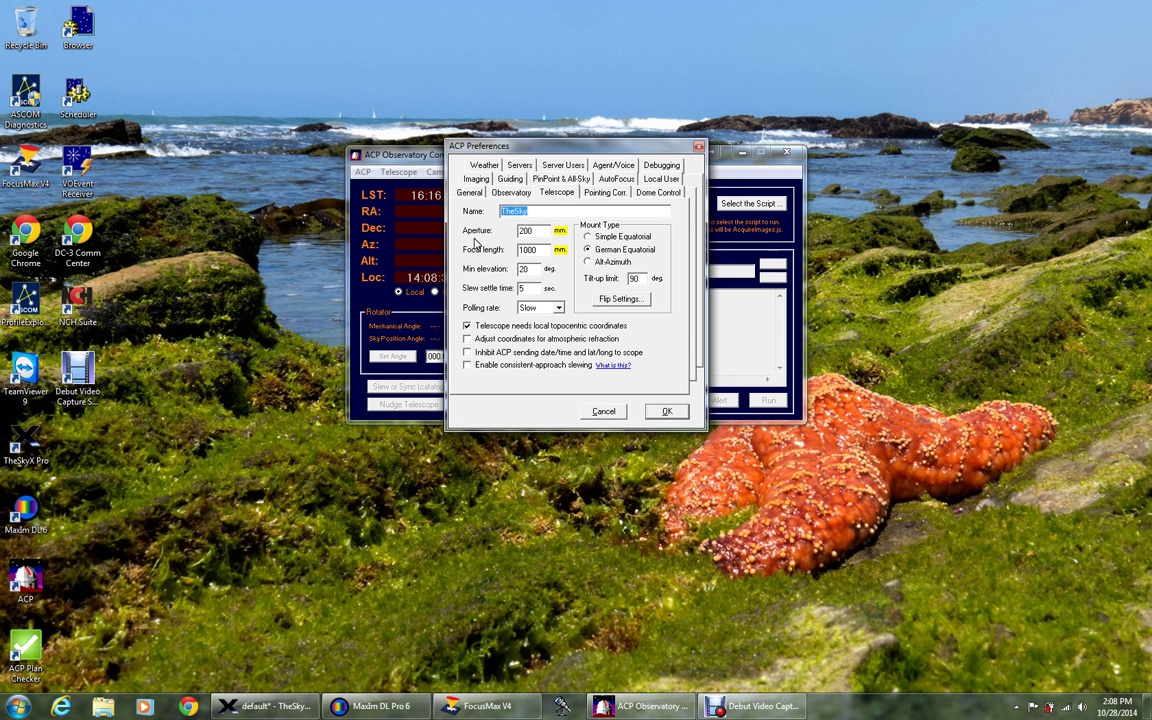
pyautogui.write('GSO RC 10')
pyautogui.doubleClick(535, 232)
pyautogui.write('250')
pyautogui.doubleClick(543, 249)
pyautogui.write('2032')
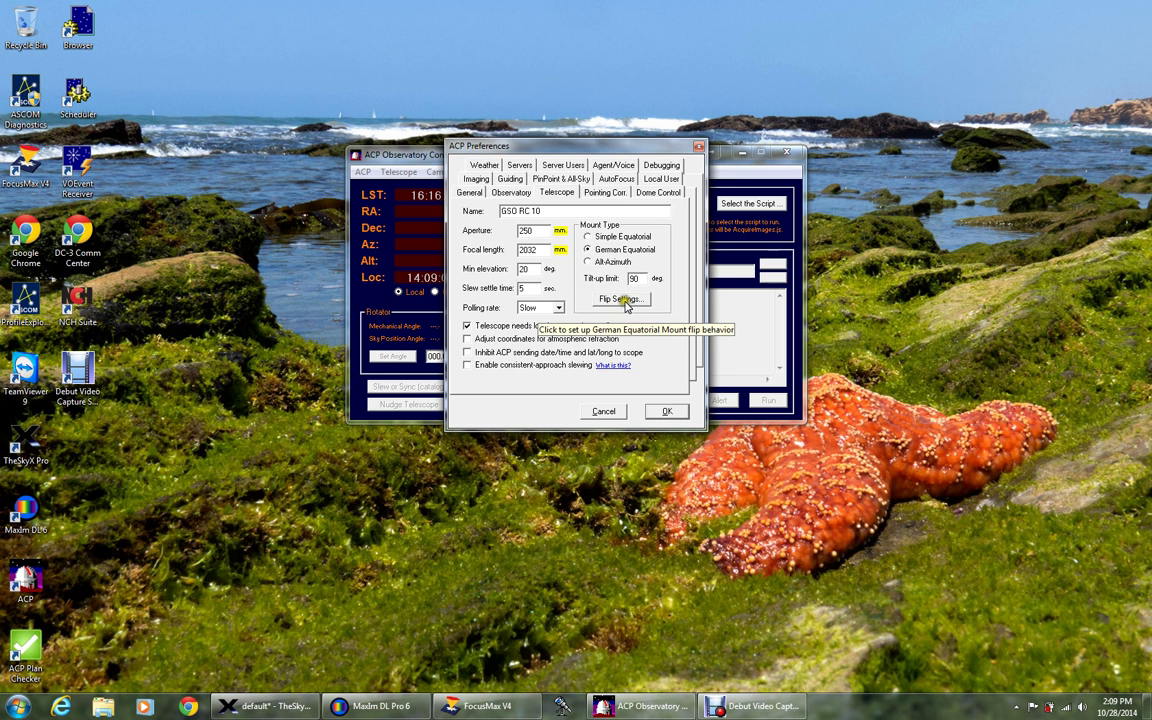
# In Flip Settings, change 'Mount can track' from -5 to 10 minutes past the flip point.
pyautogui.click(624, 302)
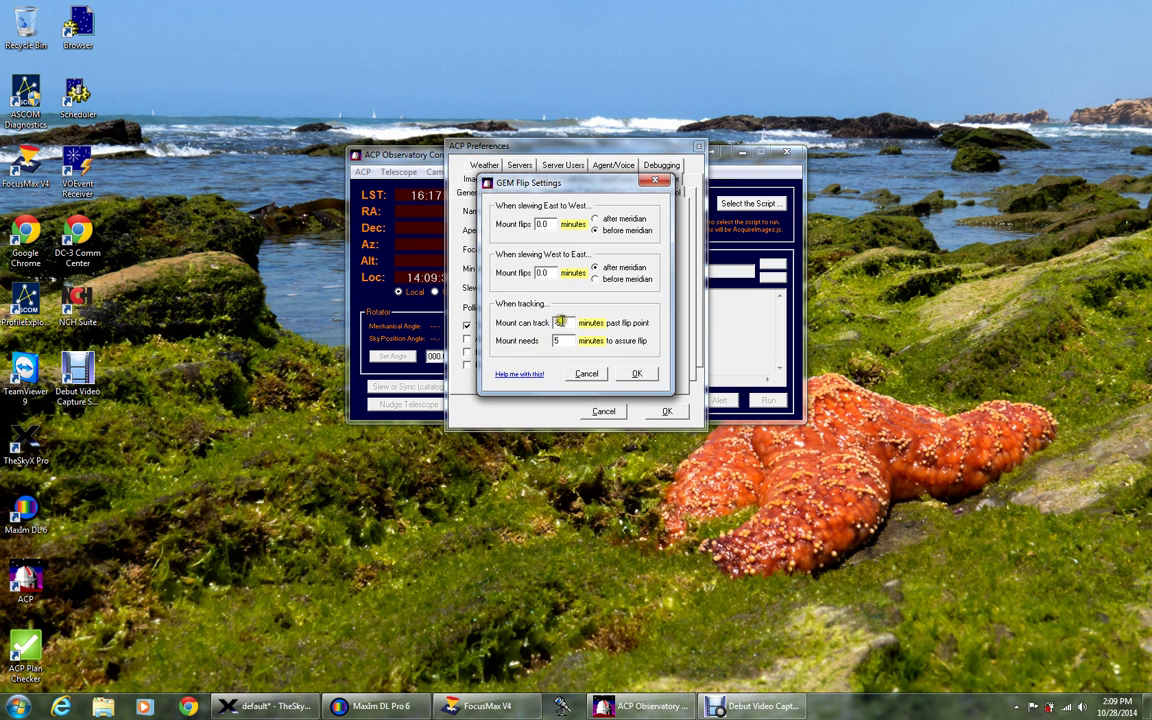
pyautogui.click(560, 322)
pyautogui.press('BackSpace')
pyautogui.press('BackSpace')
pyautogui.write('10')
pyautogui.click(549, 341)
pyautogui.click(638, 374)
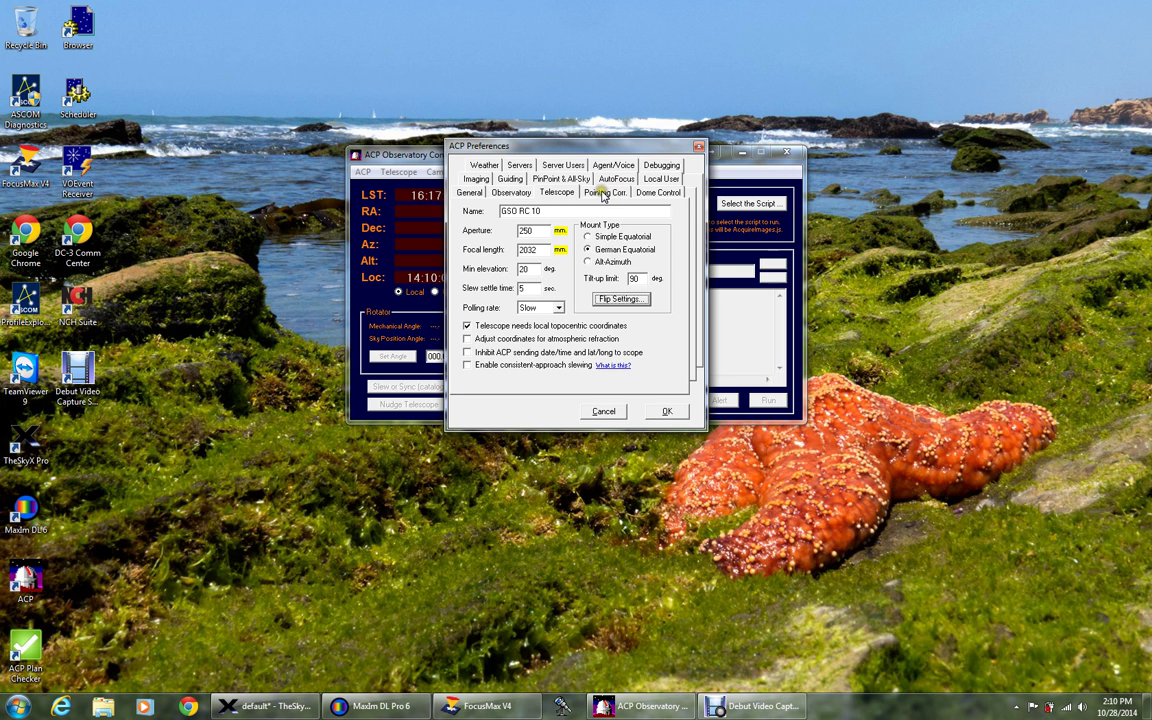
# Leave 'Enable ACP pointing corrector' unchecked on the Pointing Corr. tab and save the preferences.
pyautogui.click(603, 195)
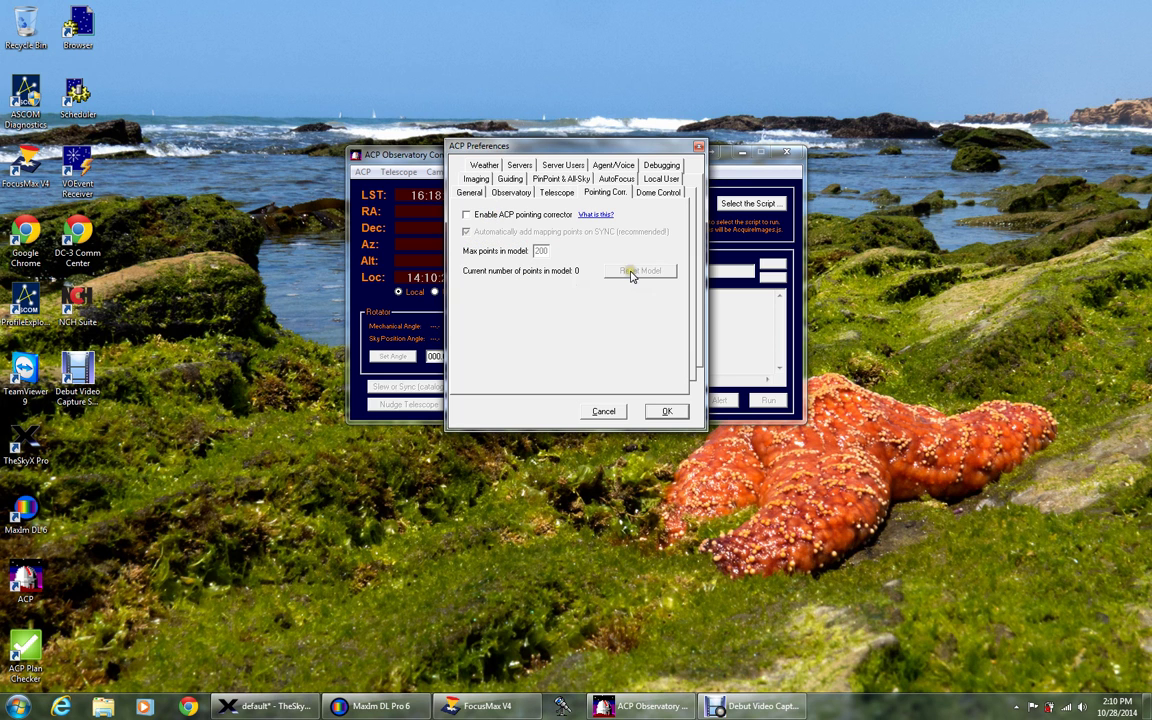
pyautogui.click(558, 295)
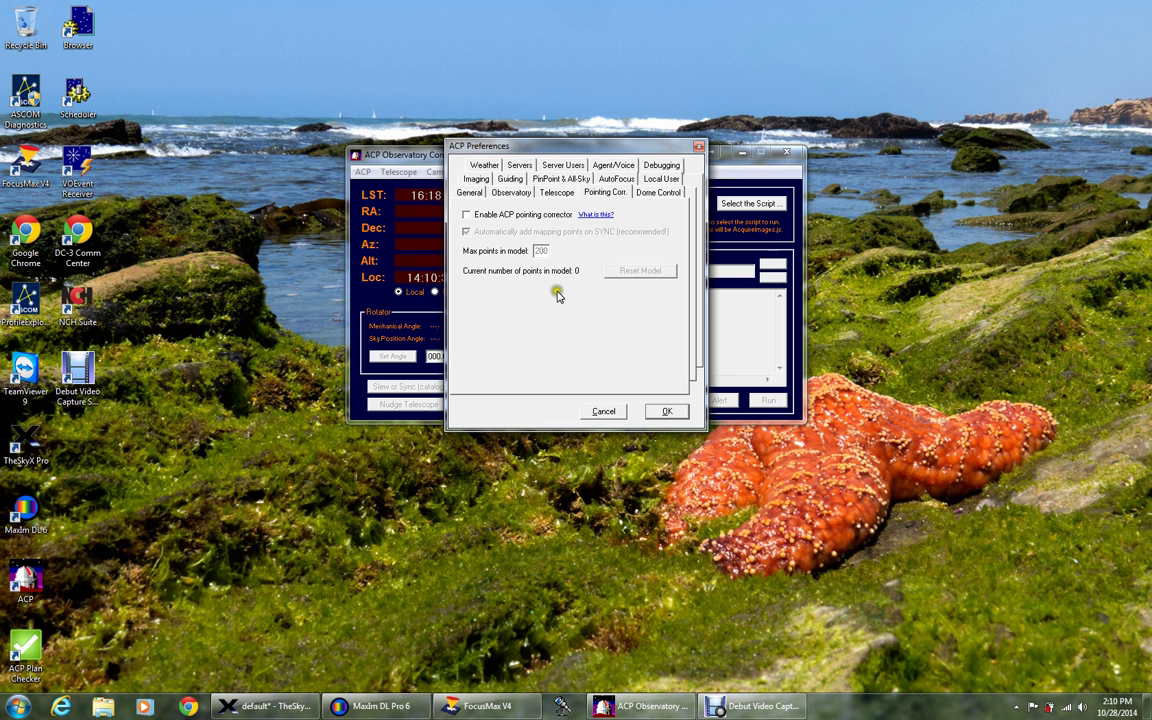
pyautogui.click(662, 411)
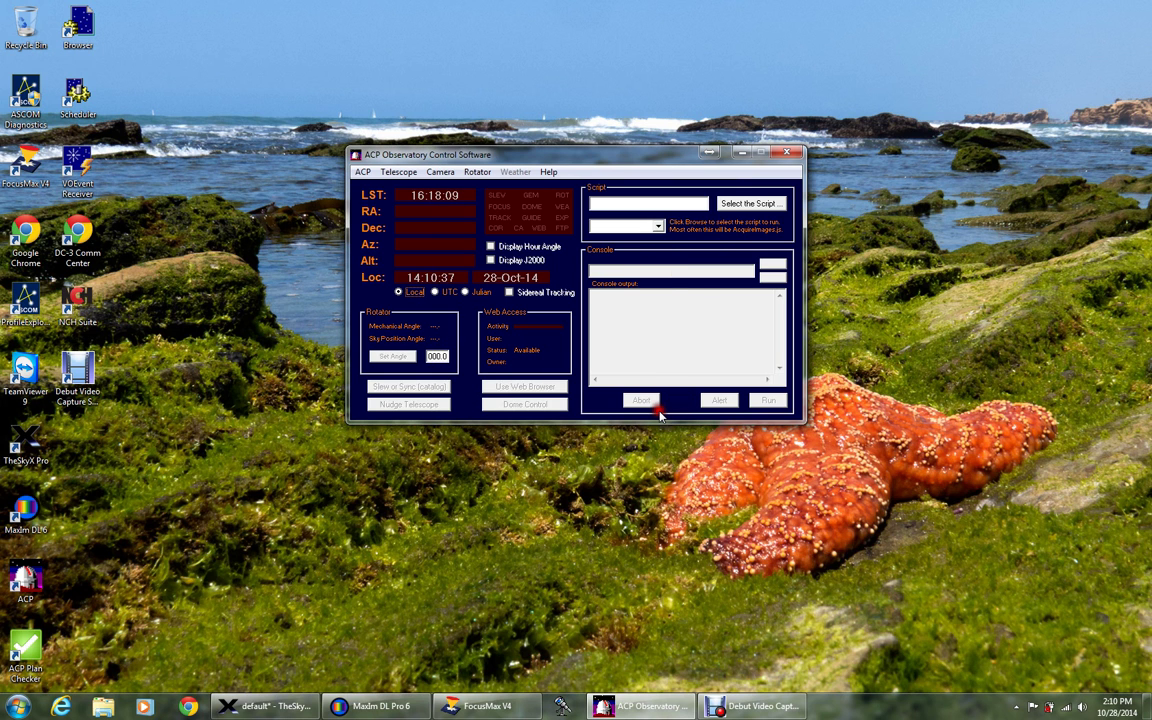
# Browse the Select script to run dialog, then cancel it, leaving the script field empty.
pyautogui.click(731, 204)
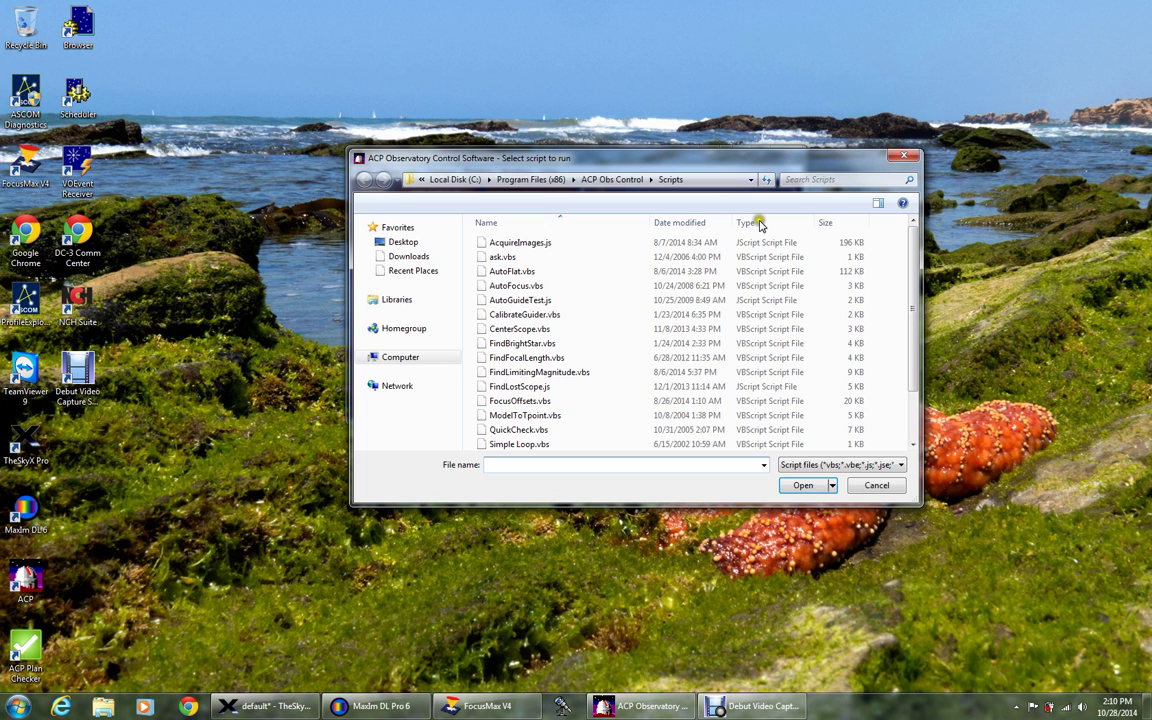
pyautogui.scroll(-2, 905, 319)
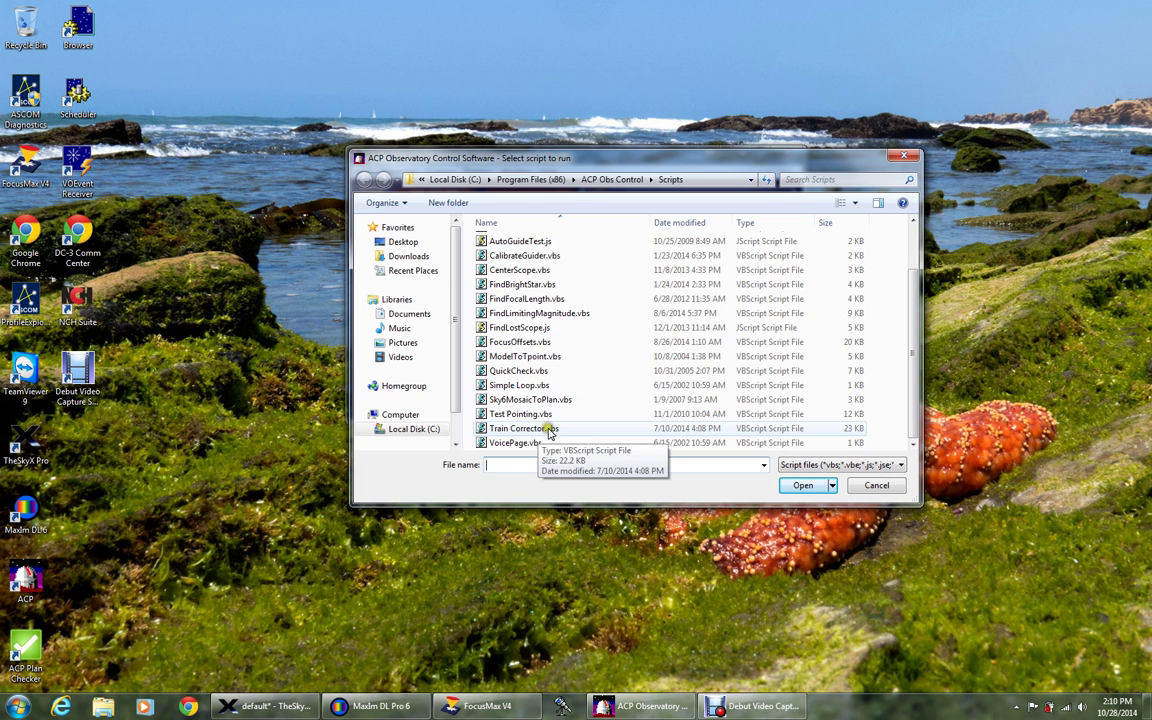
pyautogui.click(870, 488)
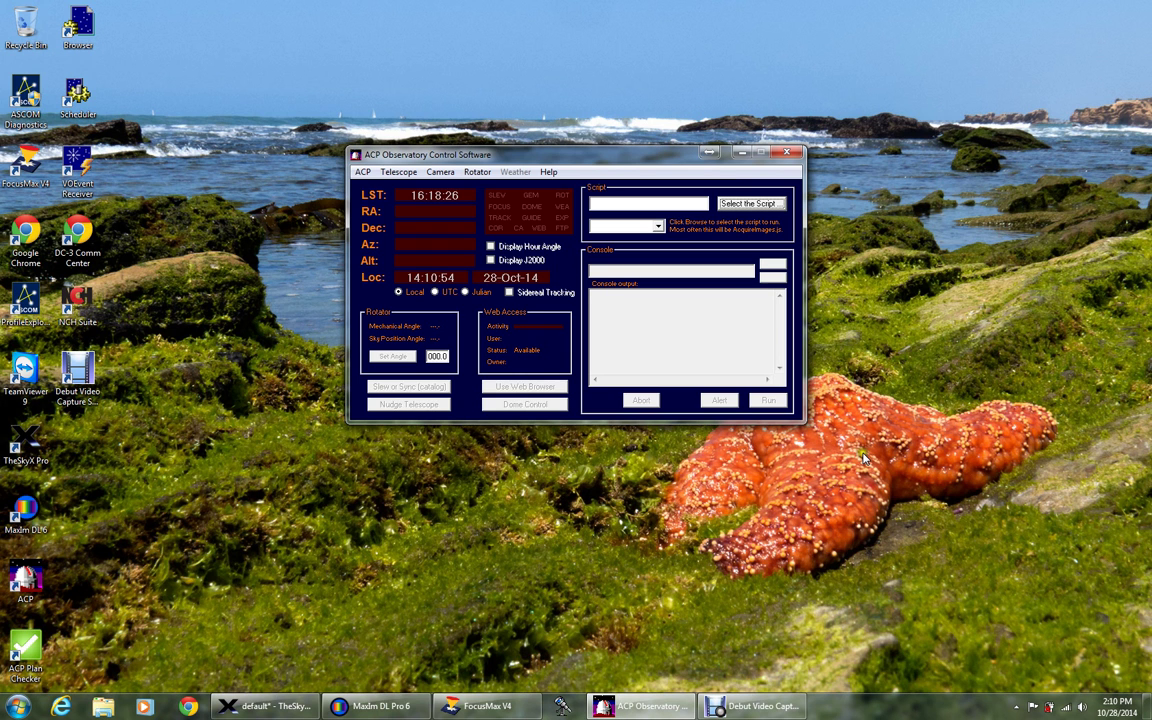
# In ACP Preferences' Imaging tab, change the imager name Simulator to QSI CCD, keeping filter 3.
pyautogui.click(362, 173)
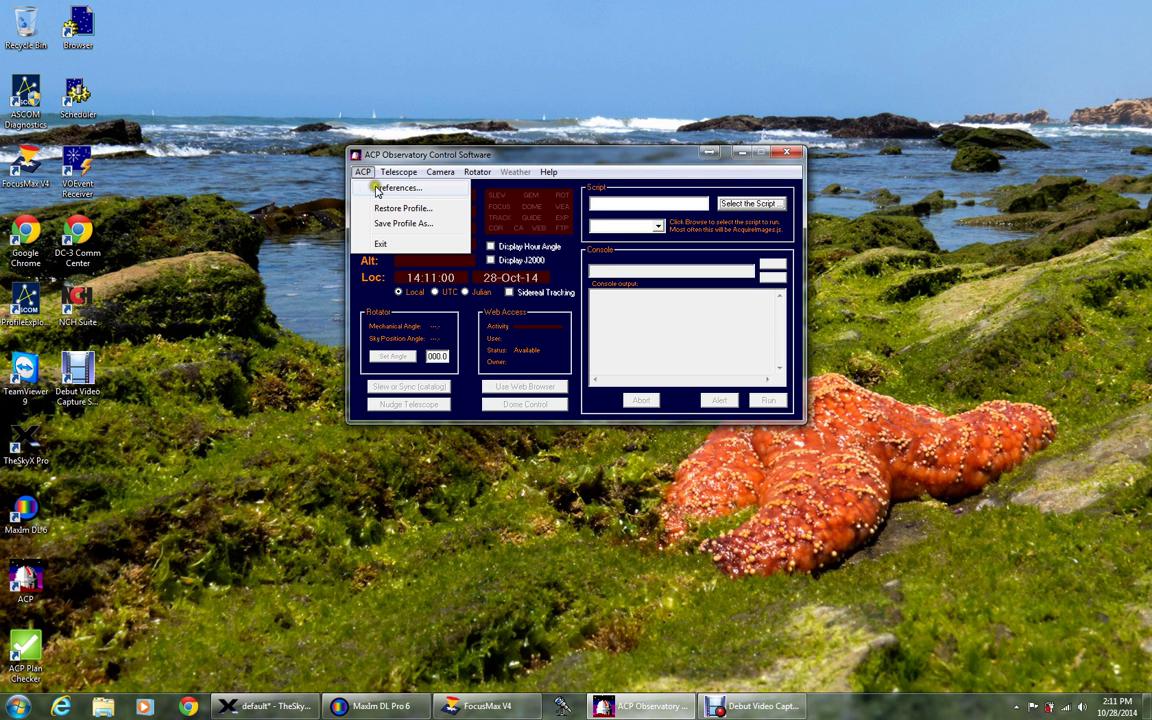
pyautogui.click(379, 190)
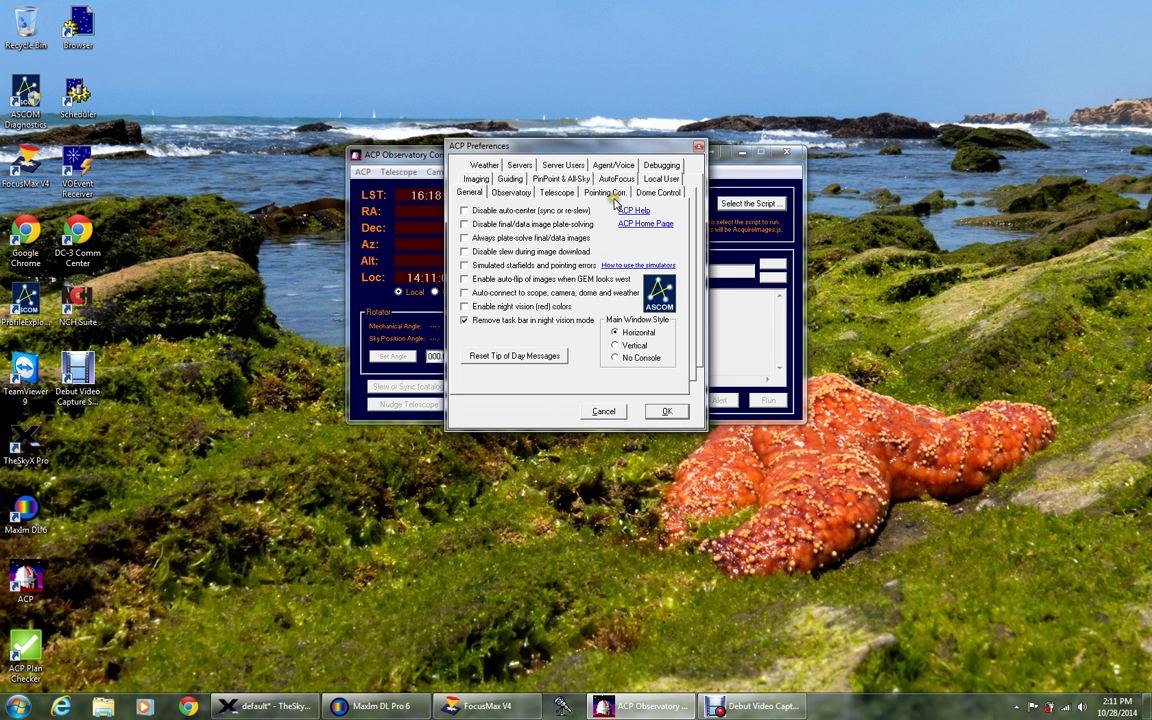
pyautogui.click(477, 181)
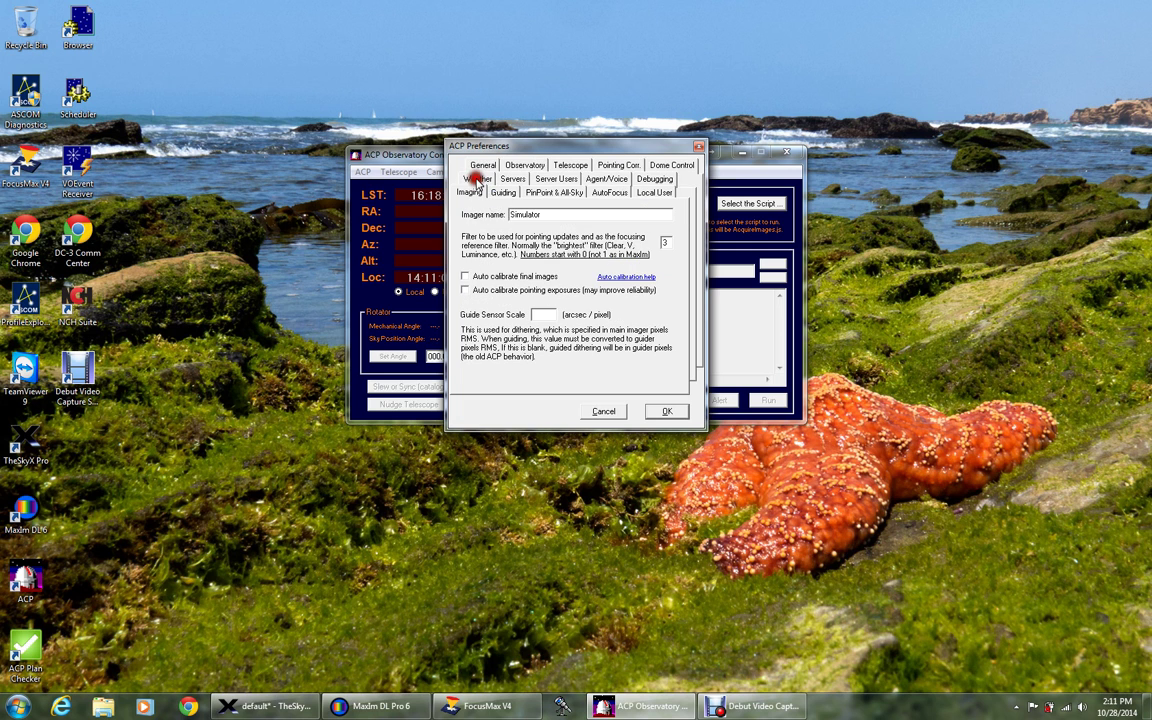
pyautogui.doubleClick(524, 214)
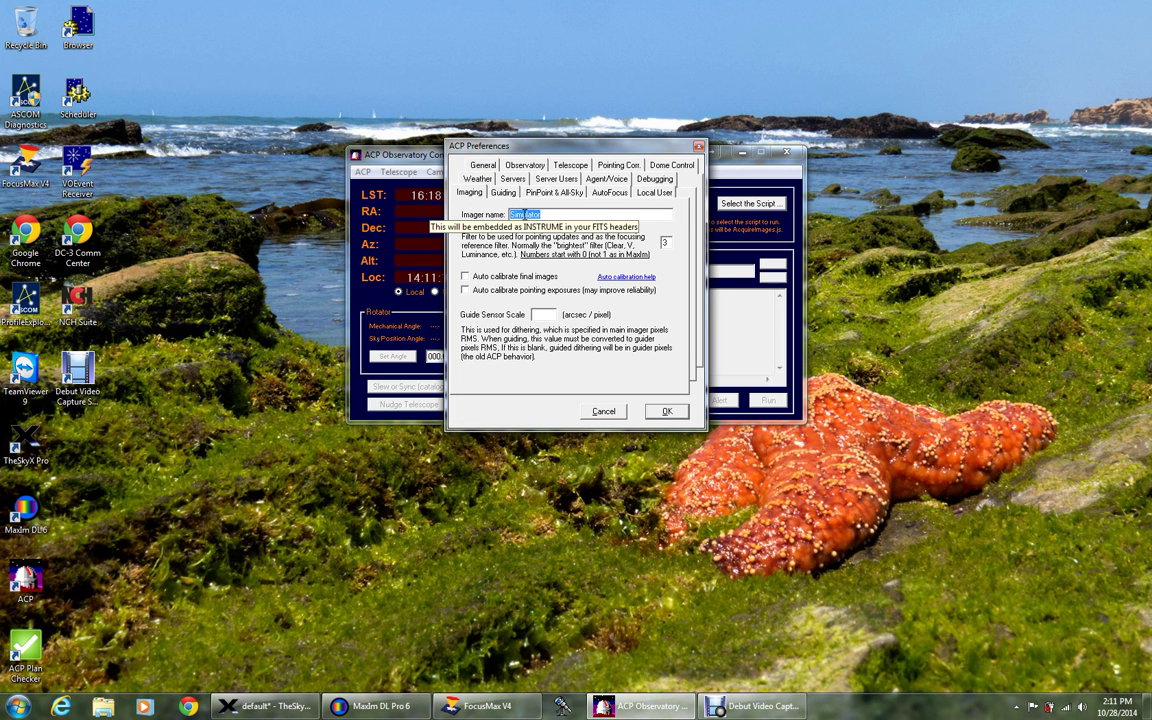
pyautogui.write('QSI')
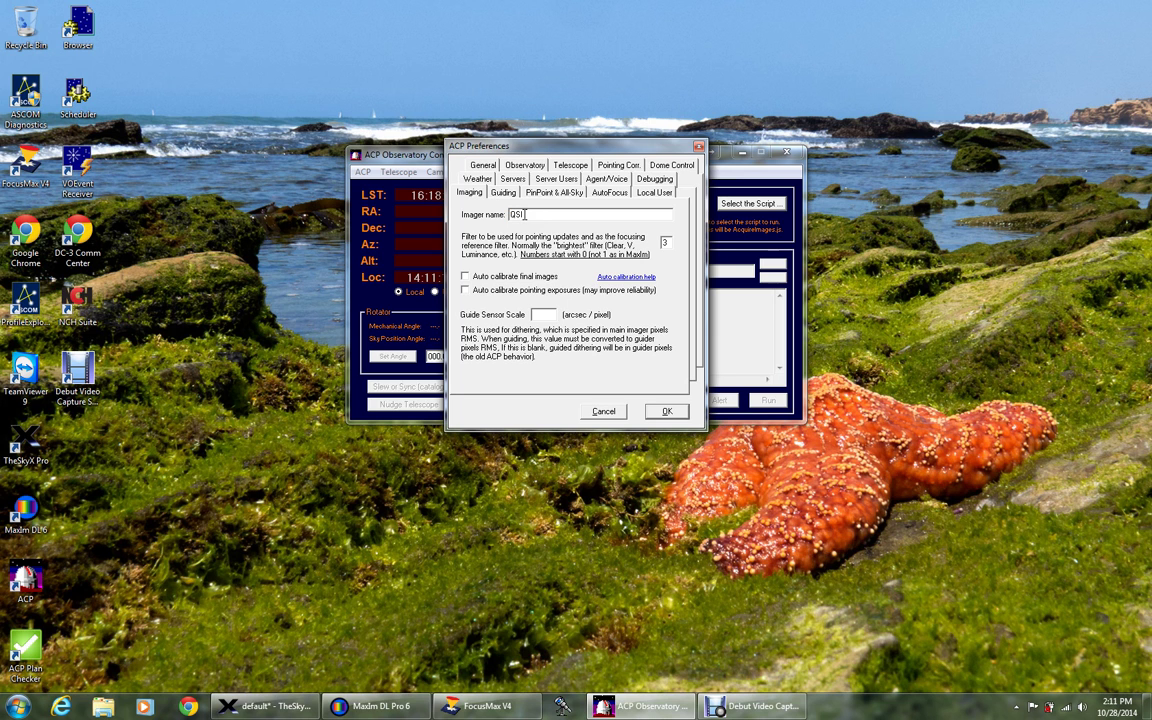
pyautogui.write(' CCD')
pyautogui.write('0')
pyautogui.write('3')
# Tick Enable auto-guiding and set the minimum guide exposure interval to 2 seconds.
pyautogui.click(503, 193)
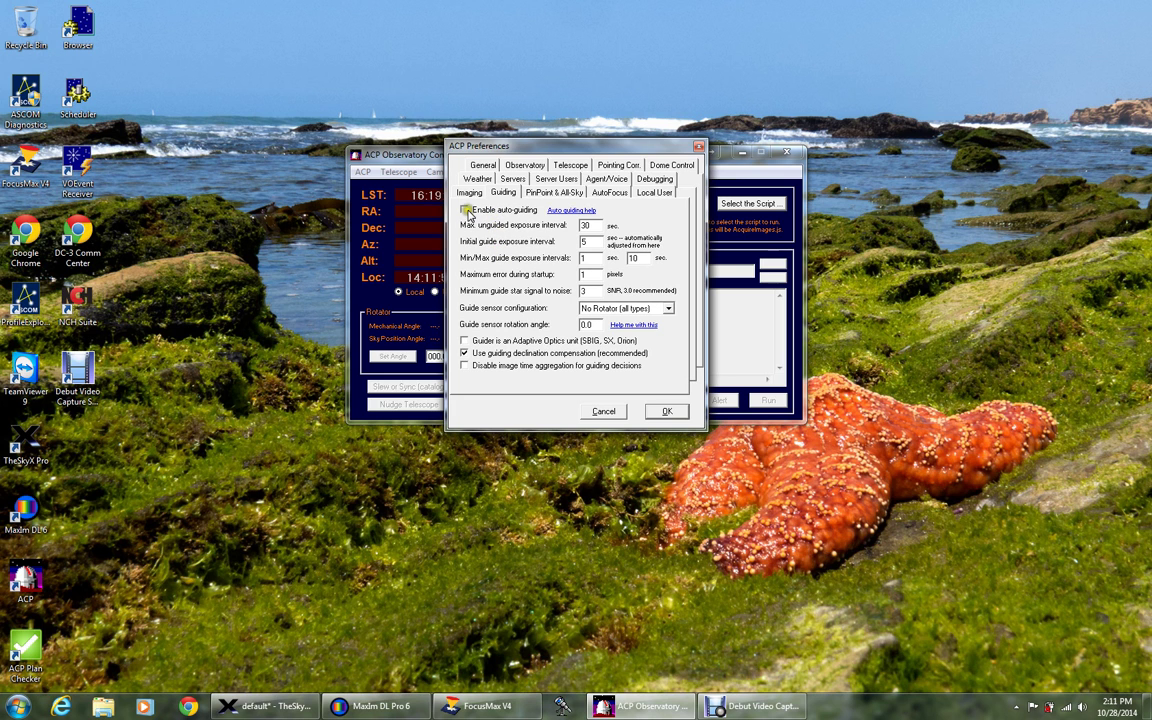
pyautogui.click(469, 213)
pyautogui.doubleClick(586, 258)
pyautogui.write('2')
pyautogui.click(517, 260)
pyautogui.click(515, 211)
# Keep Guide Star Catalog 1.1 as reference catalog and tick Enable All-Sky Plate Solving.
pyautogui.click(533, 193)
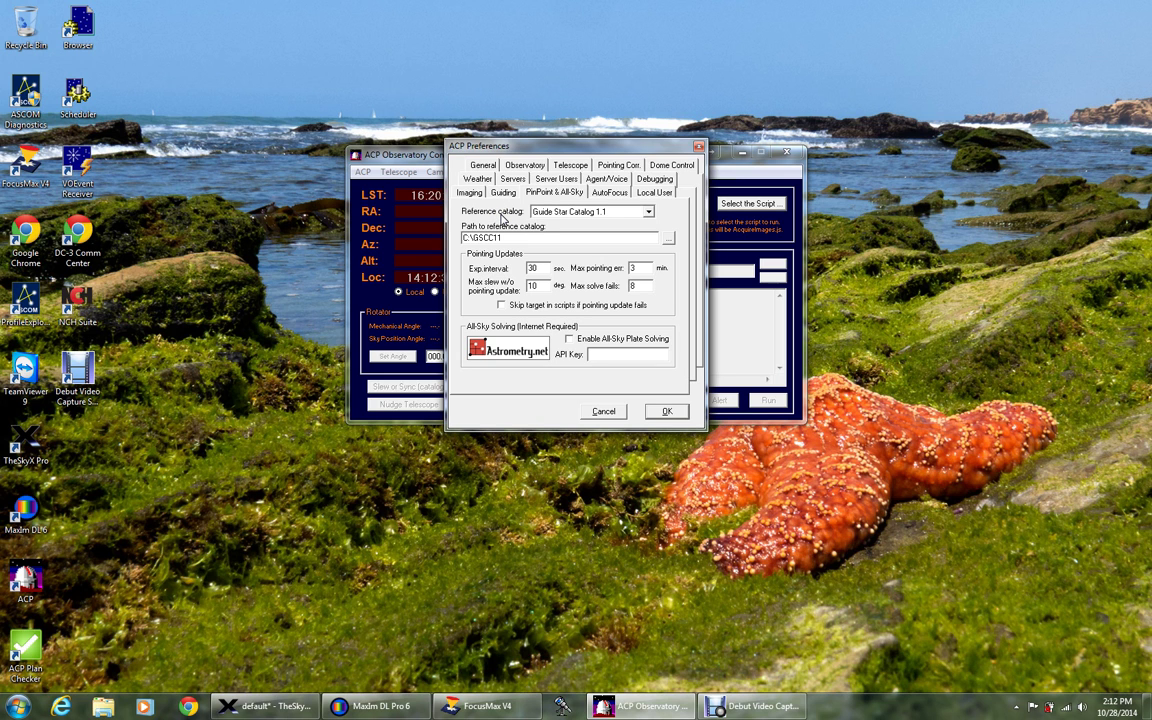
pyautogui.click(648, 213)
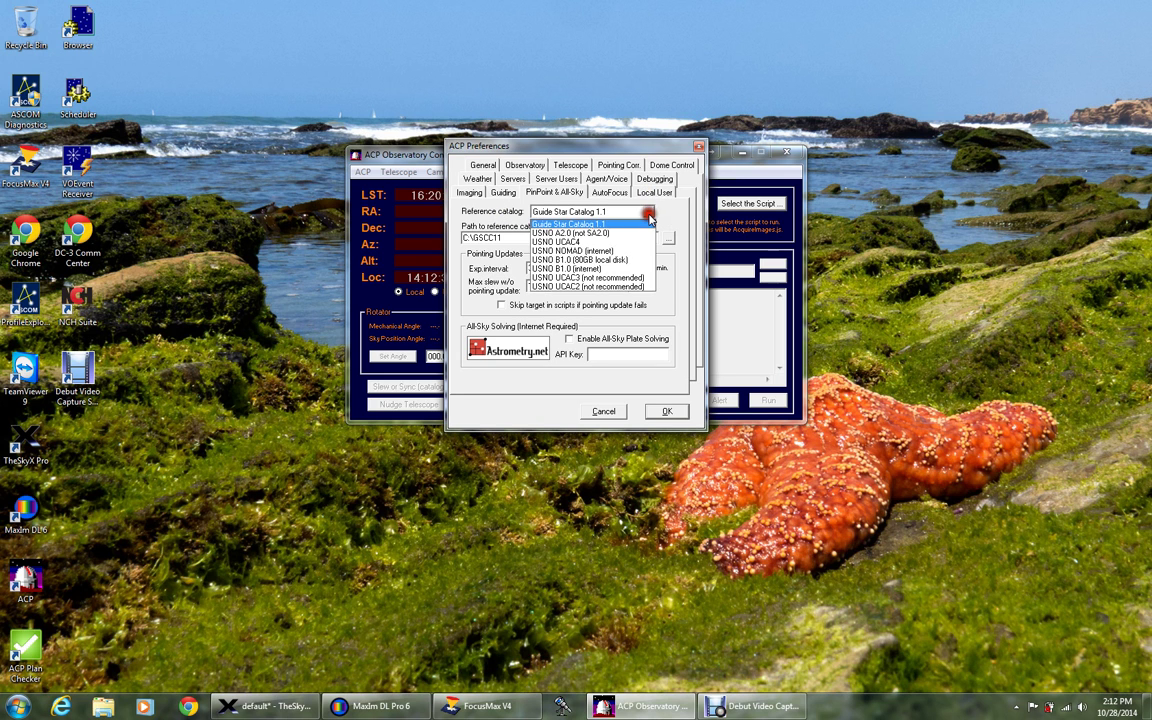
pyautogui.click(648, 214)
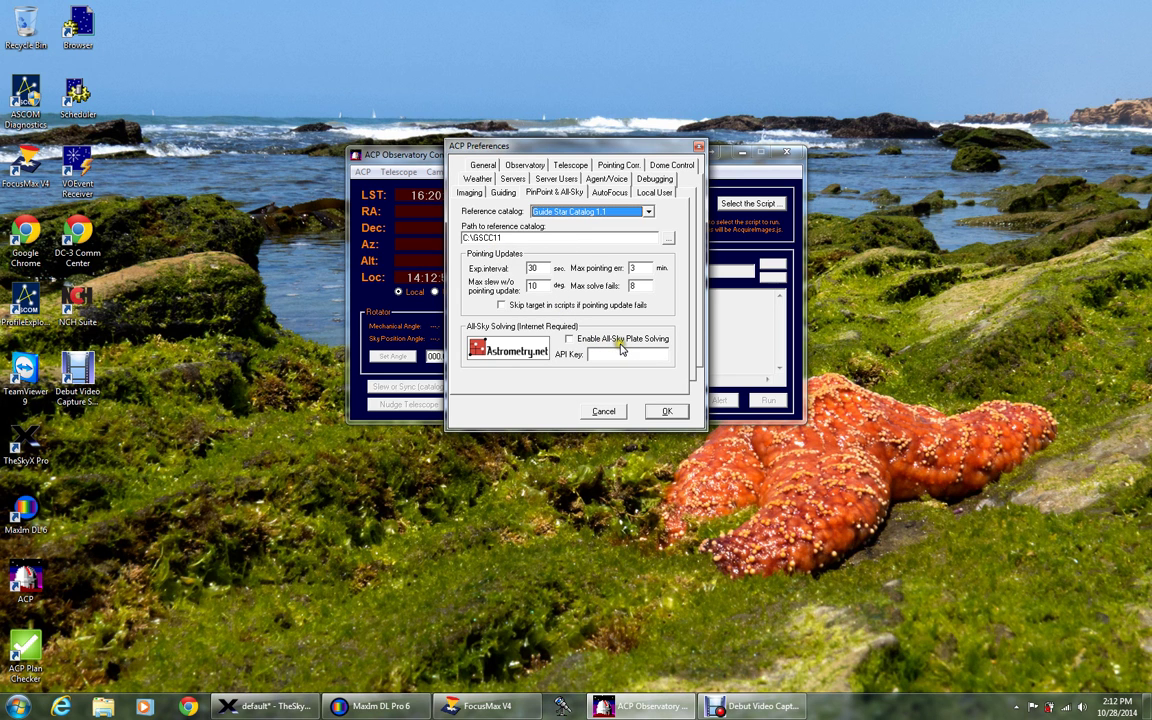
pyautogui.click(570, 339)
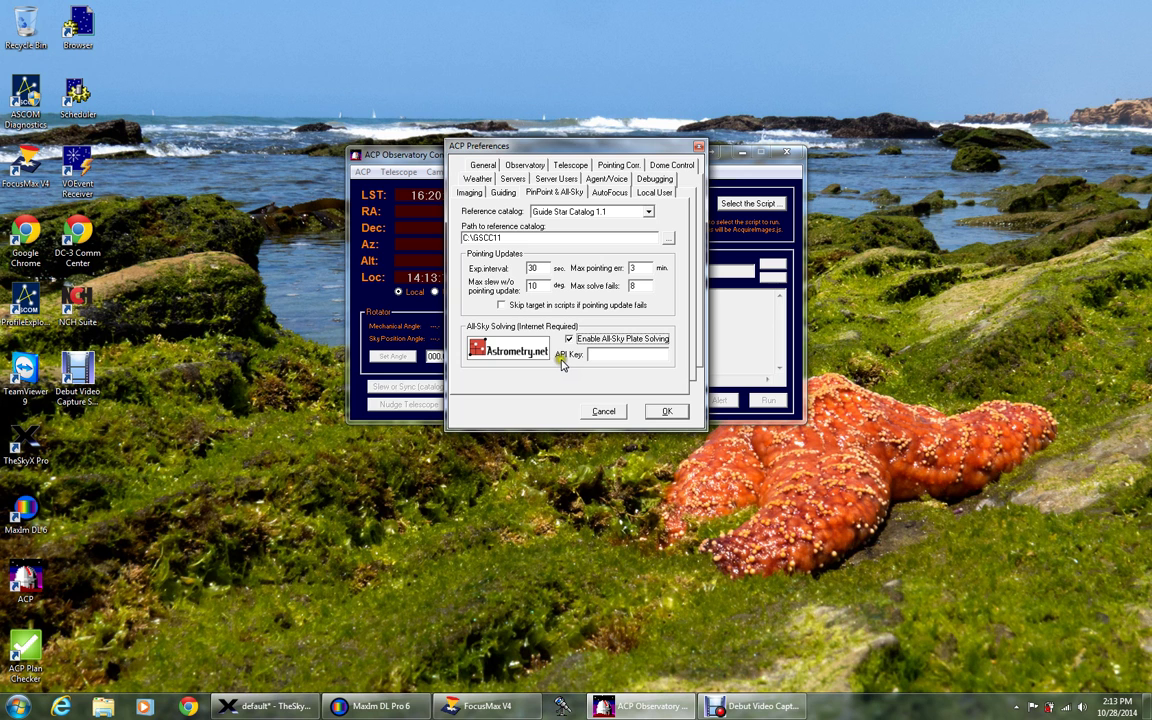
pyautogui.click(562, 358)
pyautogui.click(554, 390)
pyautogui.click(588, 254)
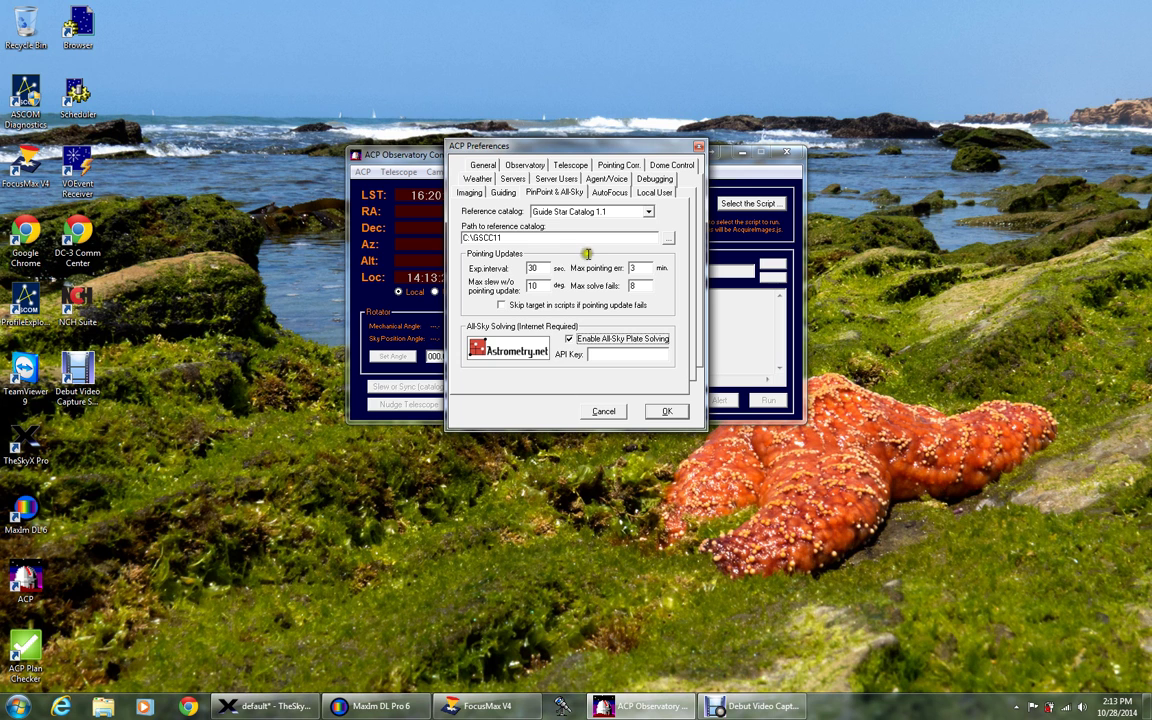
# Select FocusMax auto-focus, dismiss the warning, and leave FWHM-growth refocusing unchecked.
pyautogui.click(610, 196)
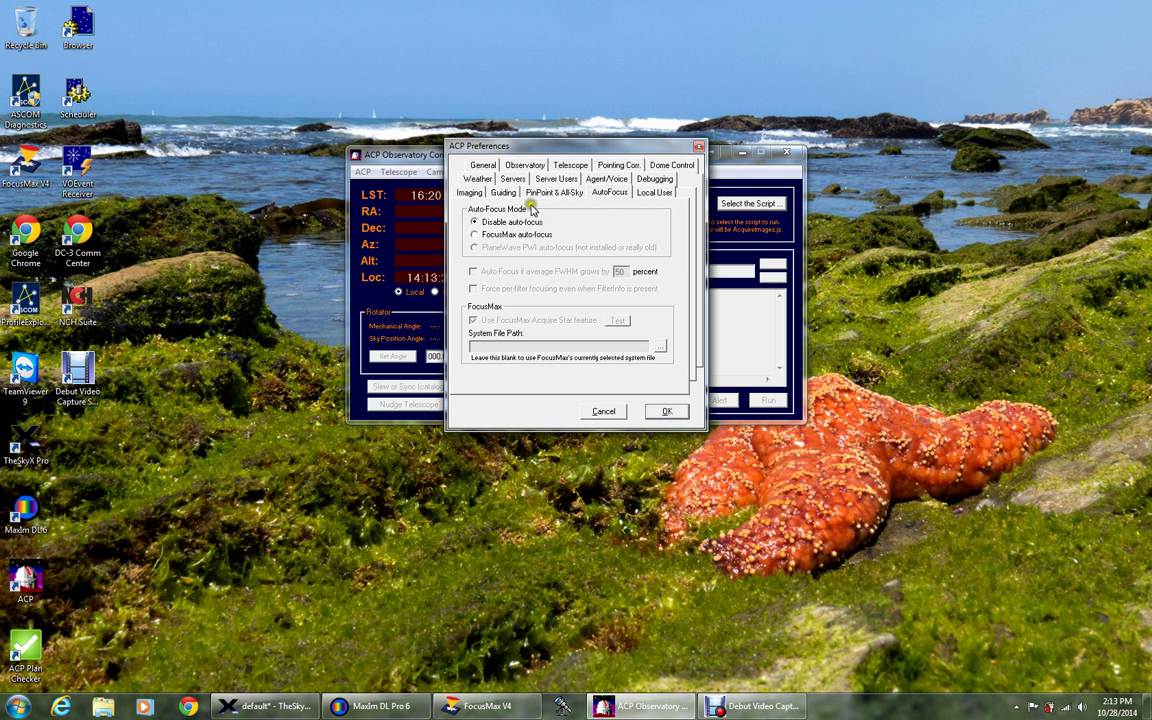
pyautogui.click(475, 236)
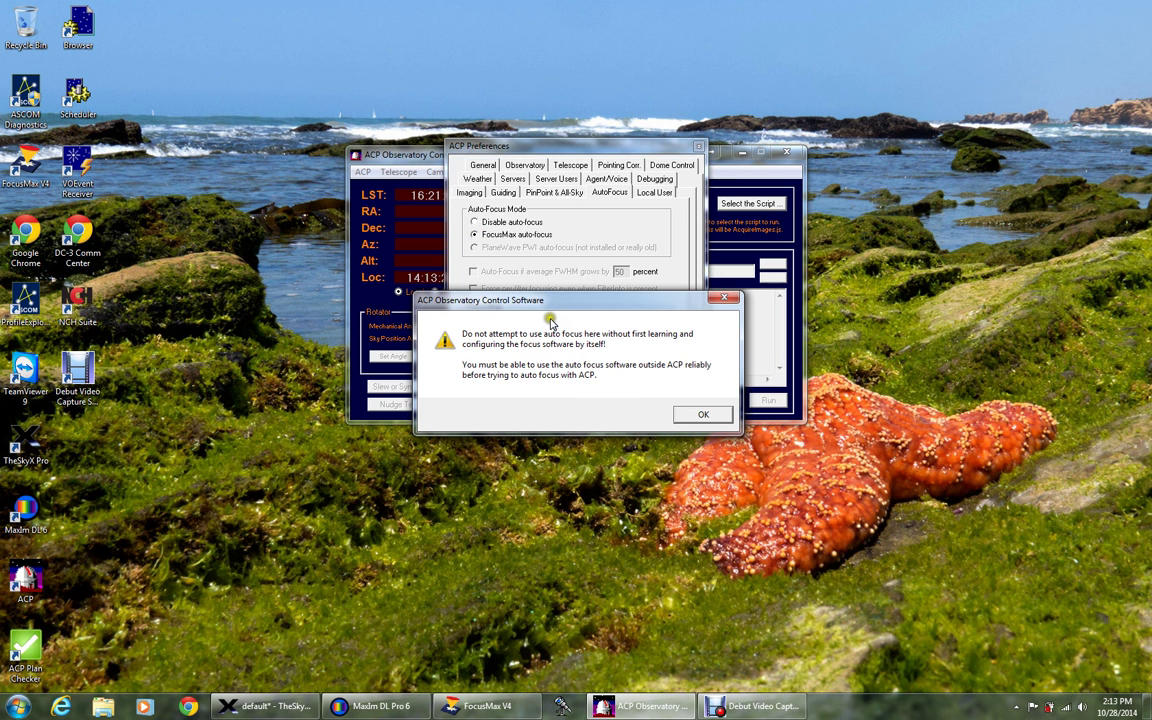
pyautogui.click(690, 412)
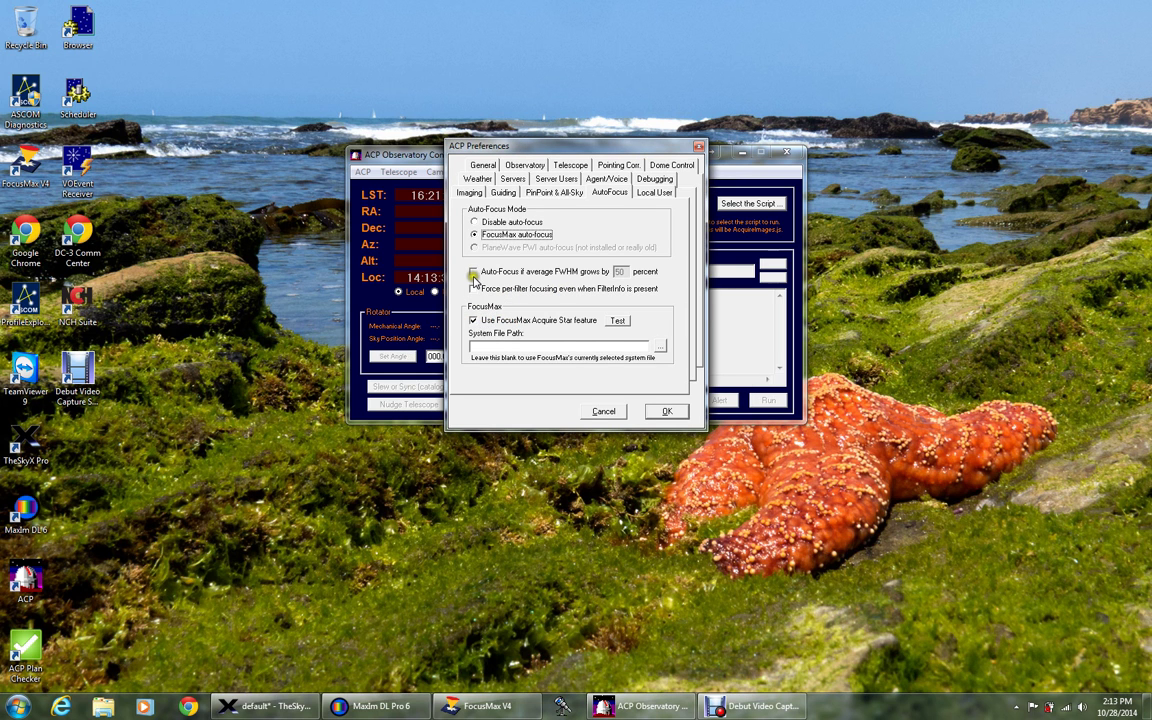
pyautogui.click(474, 273)
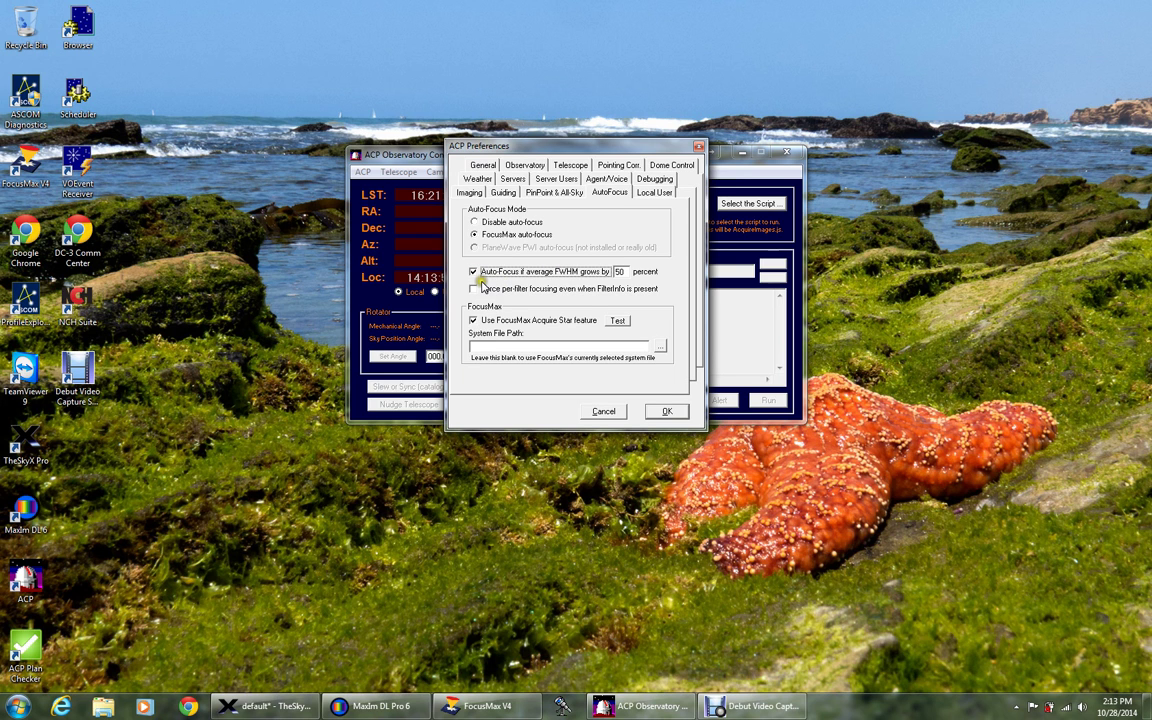
pyautogui.click(473, 271)
pyautogui.click(559, 334)
# Review the Local User settings, then show the Weather settings with server WeatherSim.Weather.
pyautogui.click(650, 195)
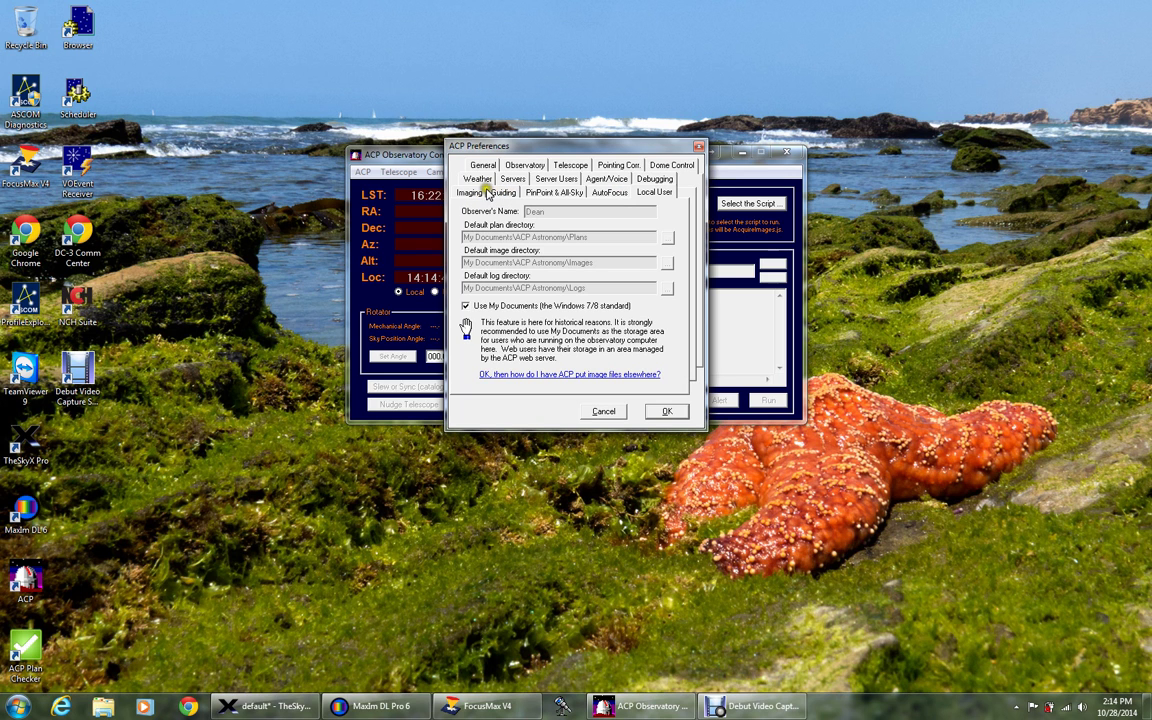
pyautogui.click(487, 180)
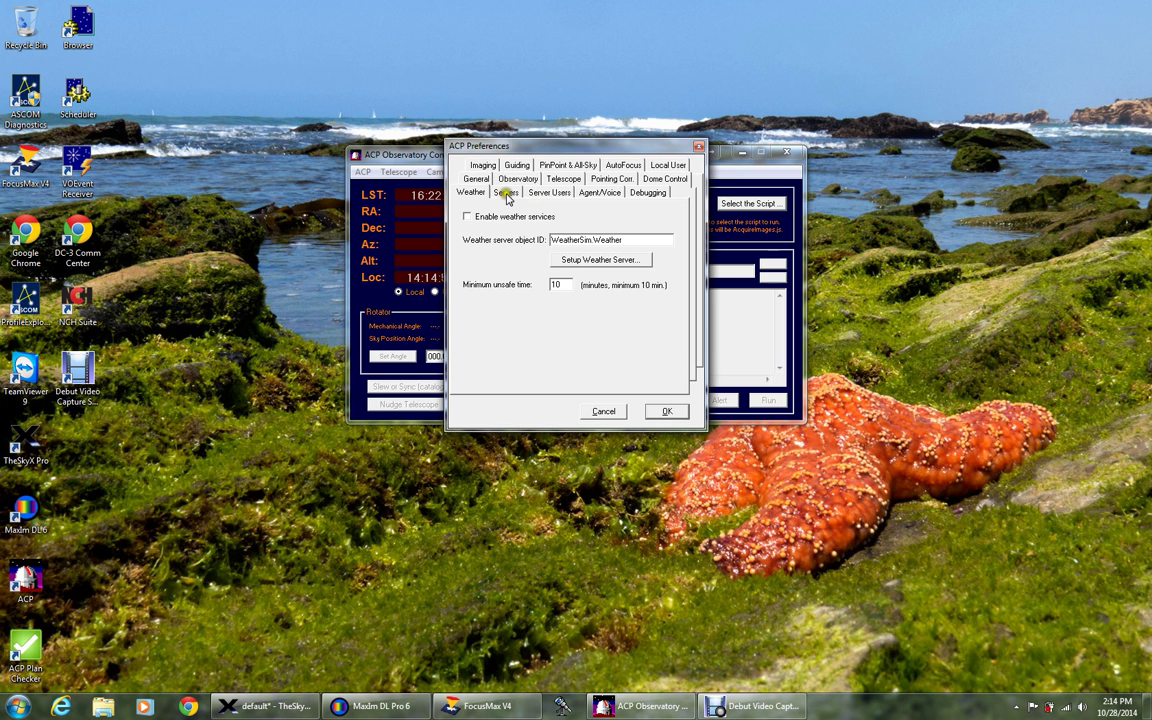
# Bring up the Servers preferences with the web and FTP server settings.
pyautogui.click(507, 193)
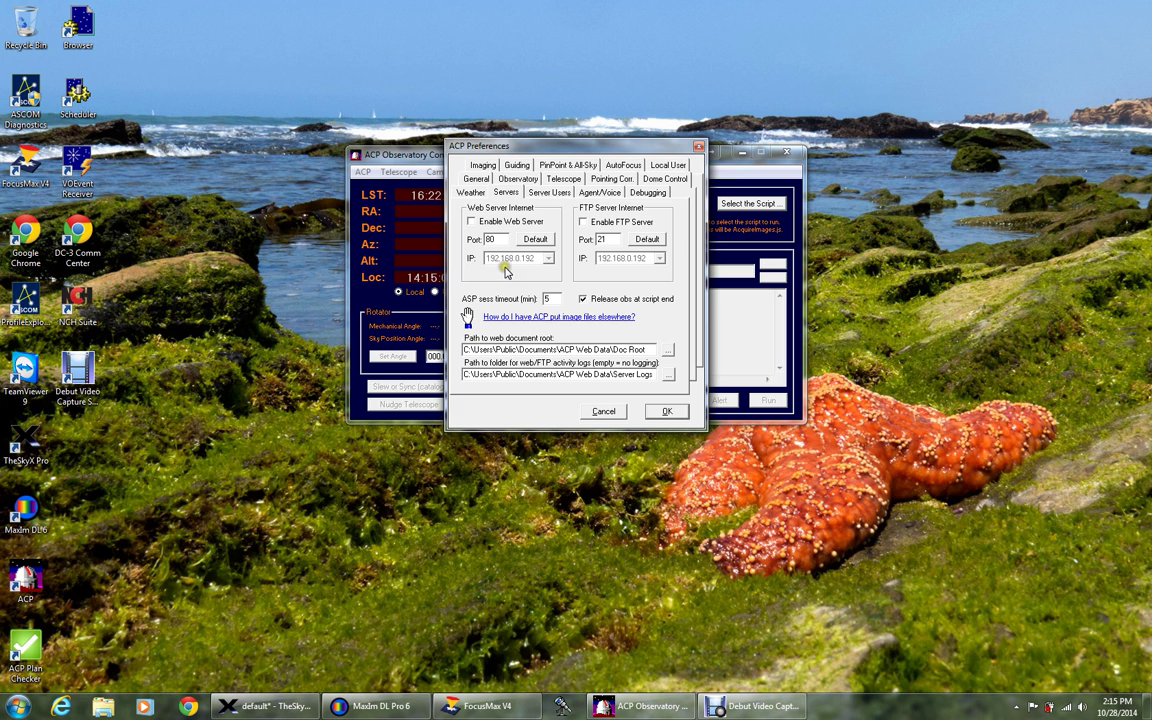
pyautogui.click(508, 275)
pyautogui.click(487, 293)
pyautogui.click(531, 275)
pyautogui.click(520, 276)
pyautogui.click(490, 253)
pyautogui.click(497, 290)
# Change the web server port from 80 to 8080 and enable the web server.
pyautogui.click(499, 239)
pyautogui.write('80')
pyautogui.click(542, 282)
pyautogui.click(471, 222)
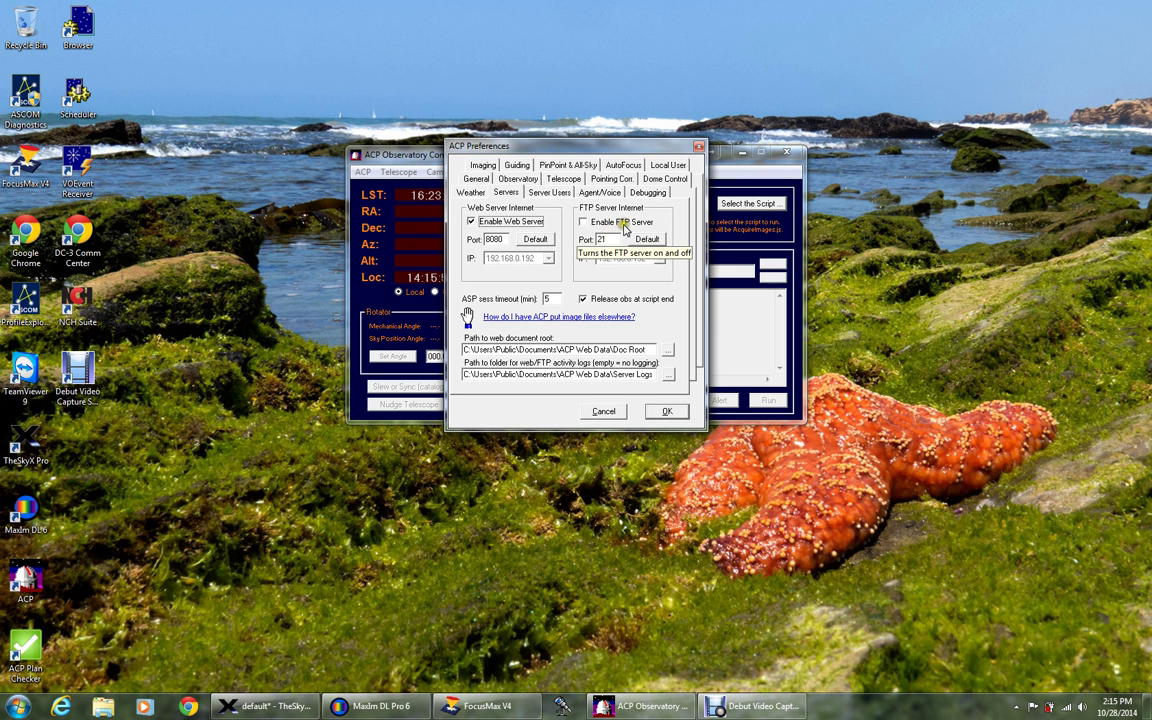
pyautogui.click(548, 277)
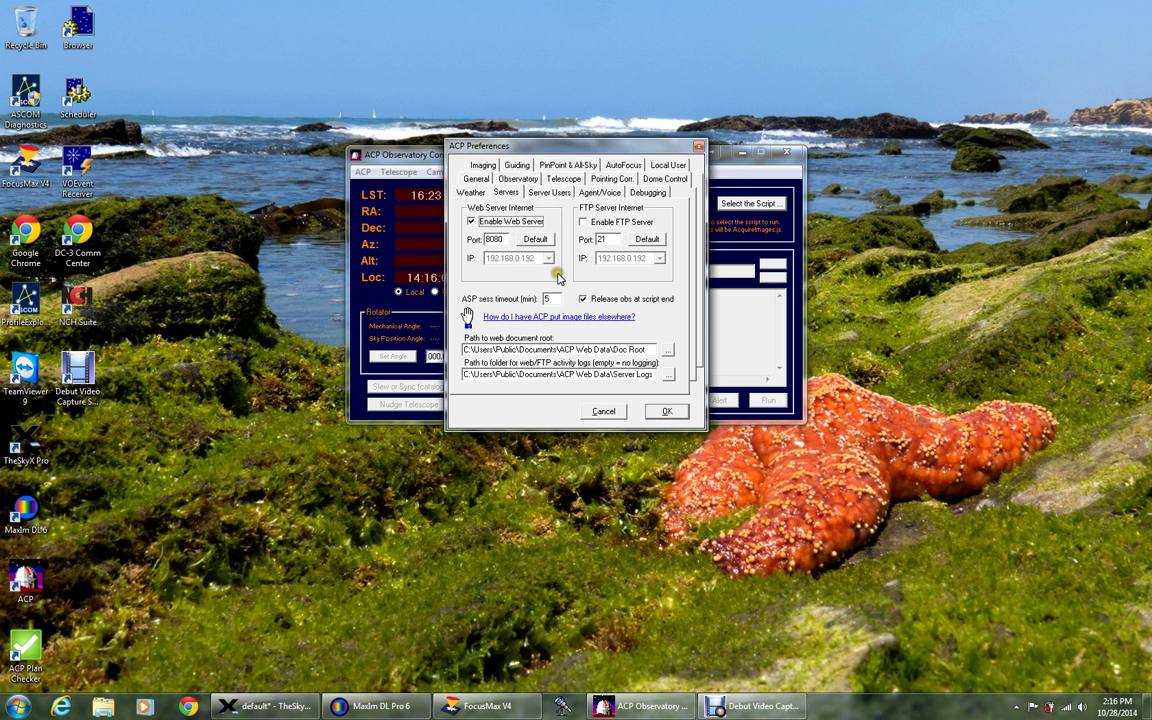
pyautogui.click(567, 232)
# Create a new web user account, entering the user's full name and login username.
pyautogui.click(545, 194)
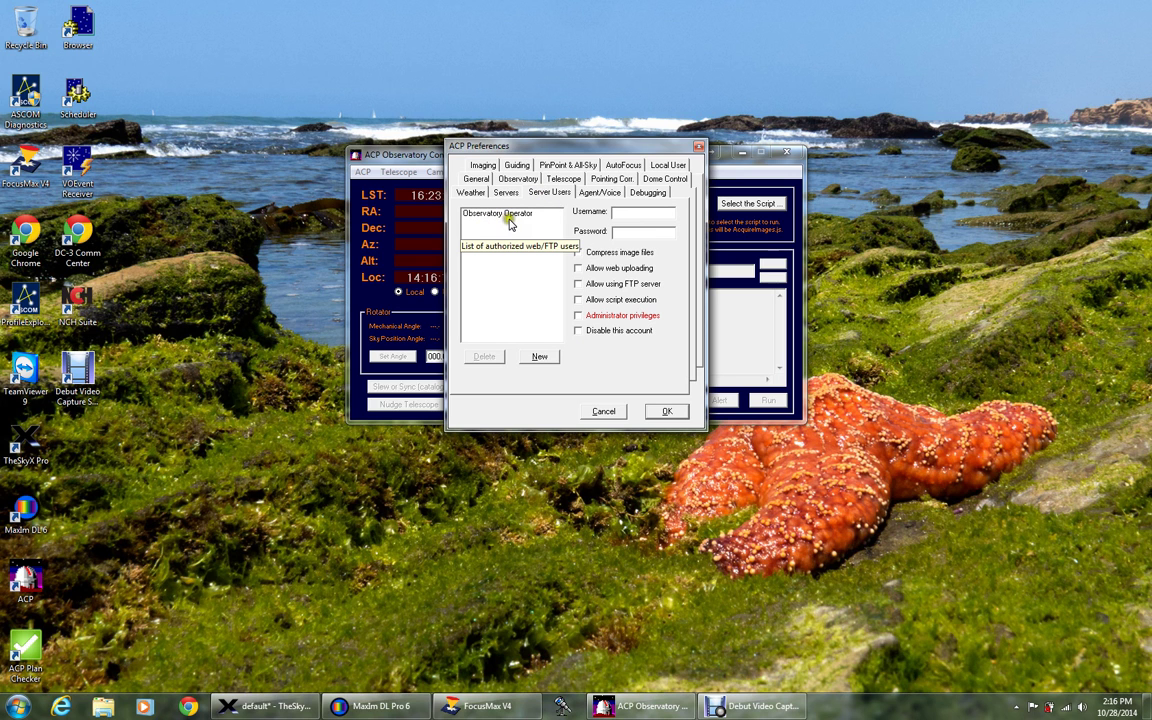
pyautogui.click(539, 358)
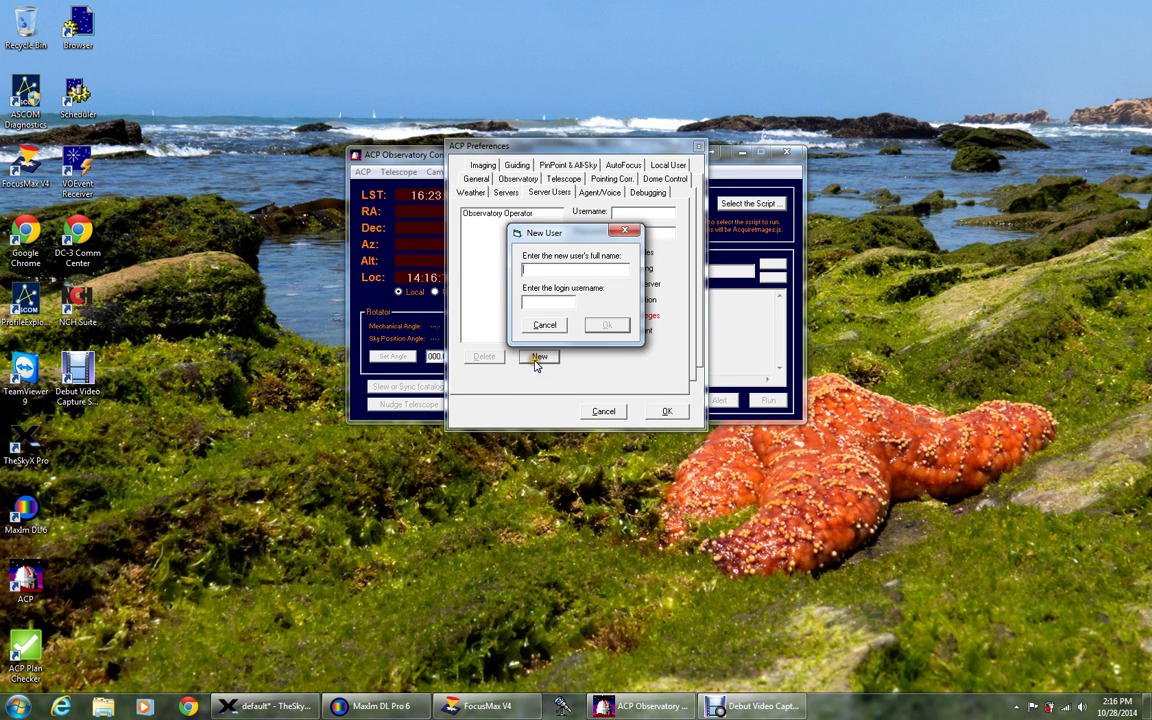
pyautogui.click(558, 312)
pyautogui.write('Dean')
pyautogui.click(588, 328)
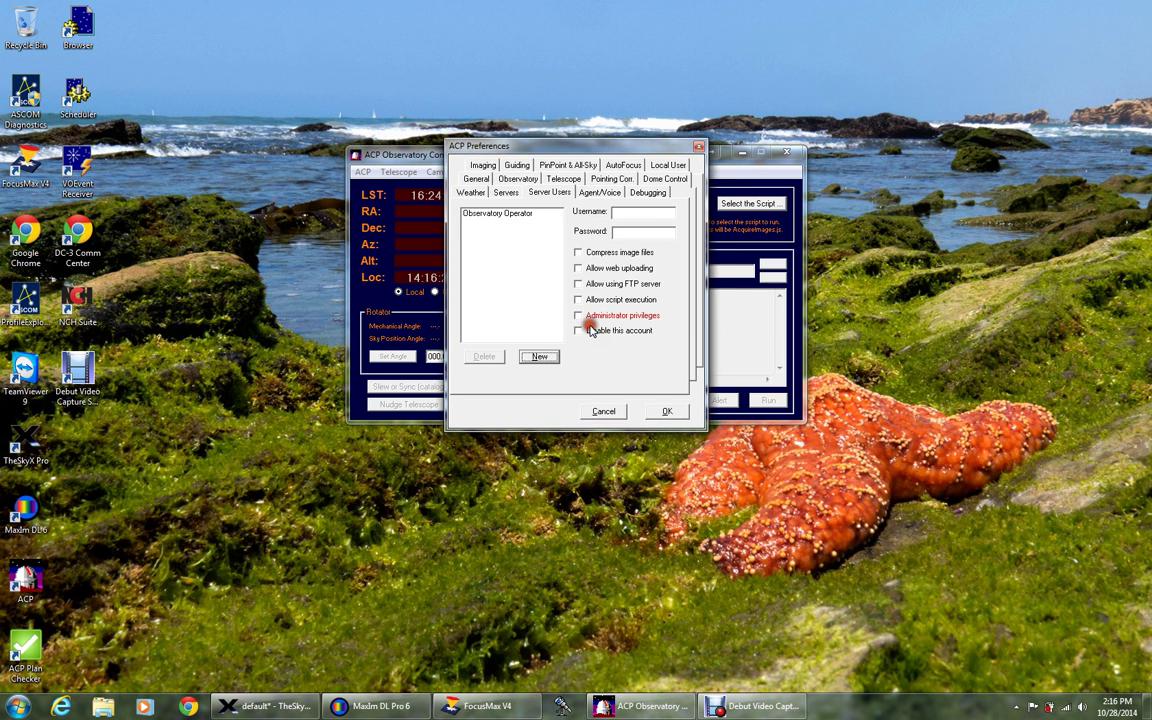
# Set the new account's password and allow administrator privileges, script execution and web uploading.
pyautogui.click(497, 222)
pyautogui.click(495, 215)
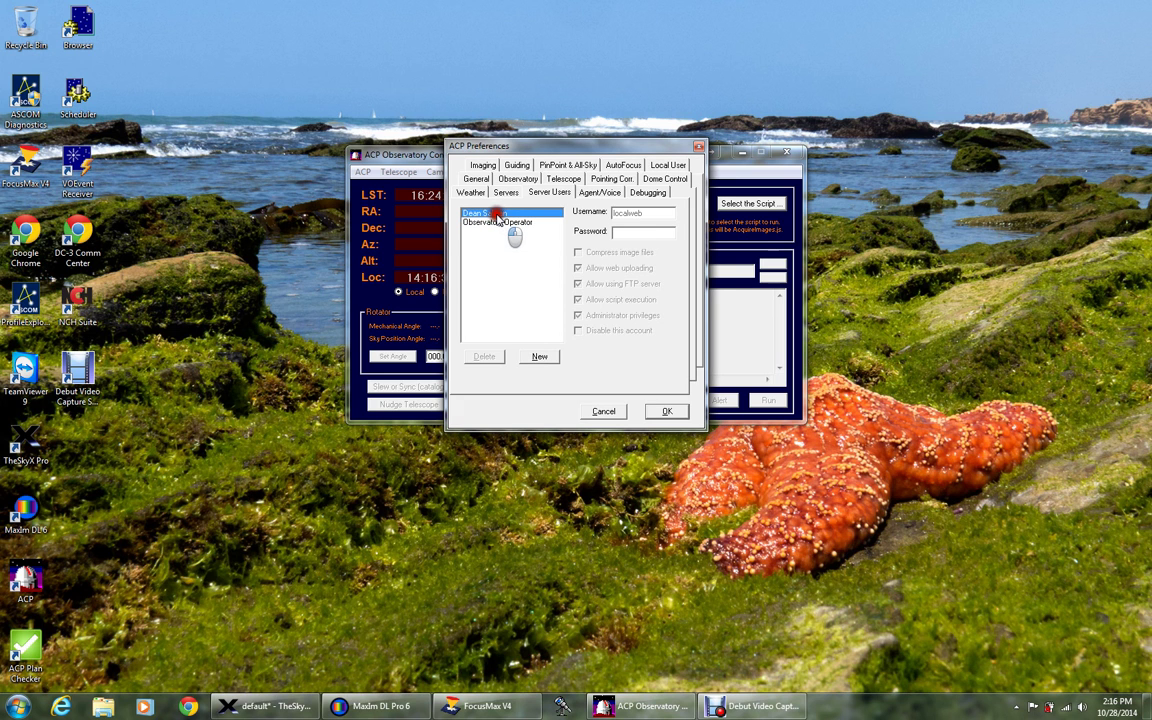
pyautogui.click(648, 233)
pyautogui.click(656, 233)
pyautogui.doubleClick(656, 233)
pyautogui.write('1234567')
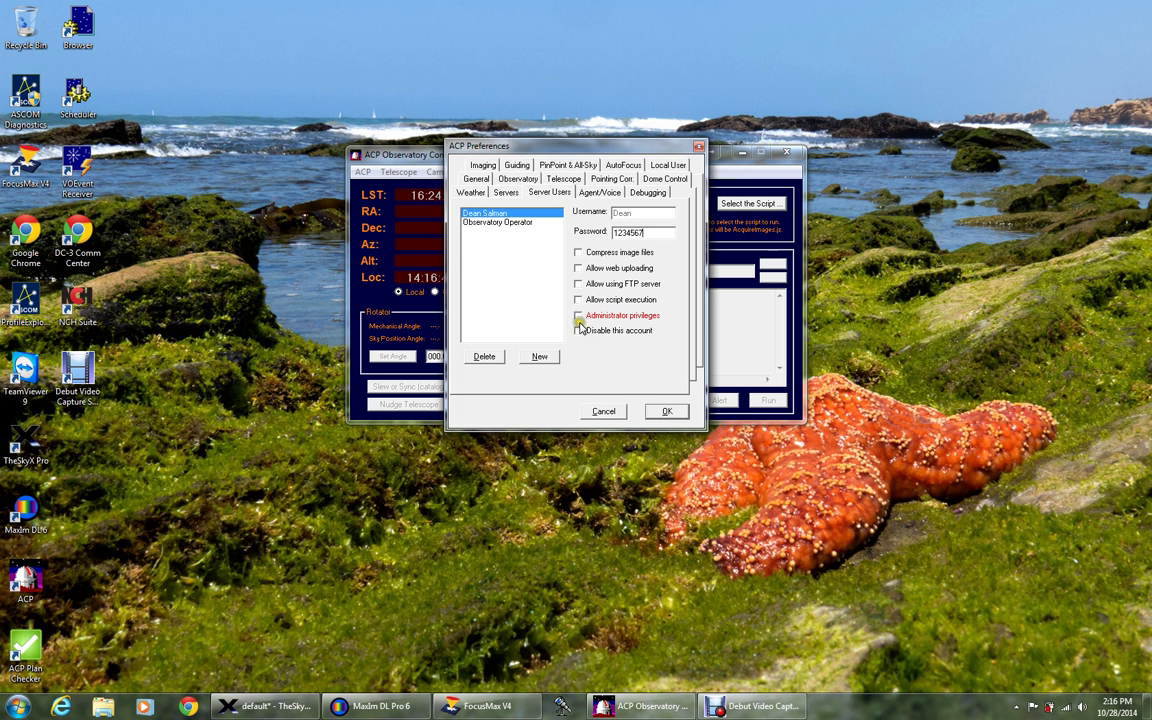
pyautogui.click(577, 316)
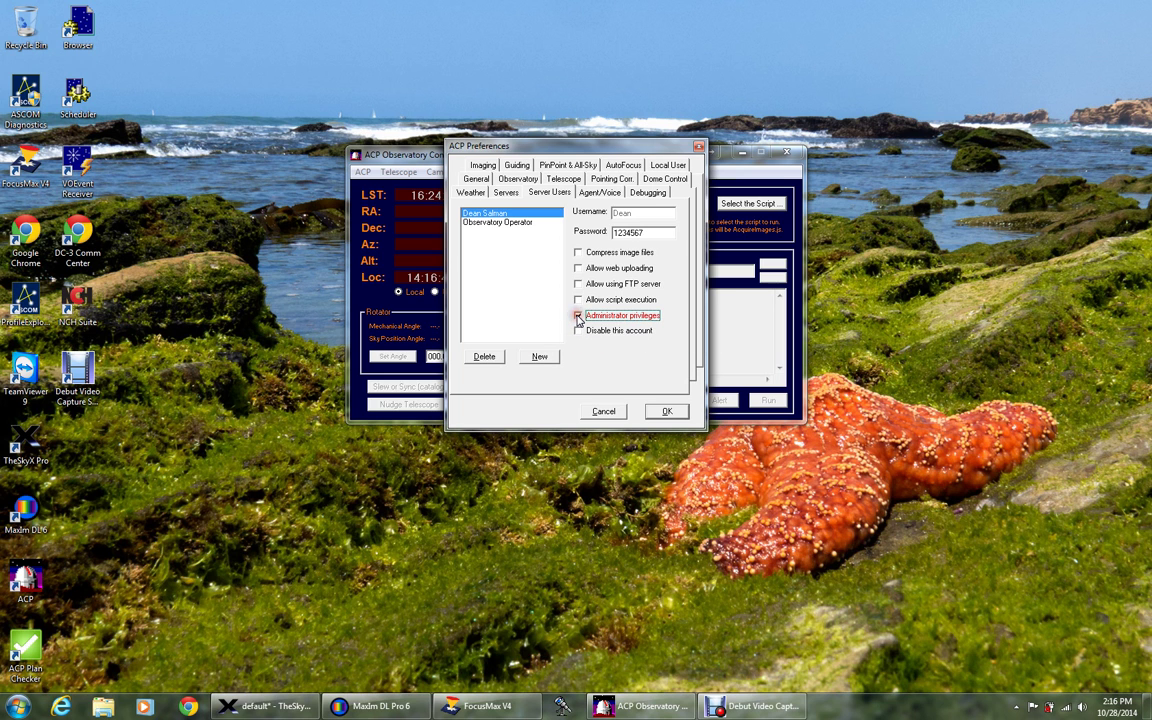
pyautogui.click(578, 299)
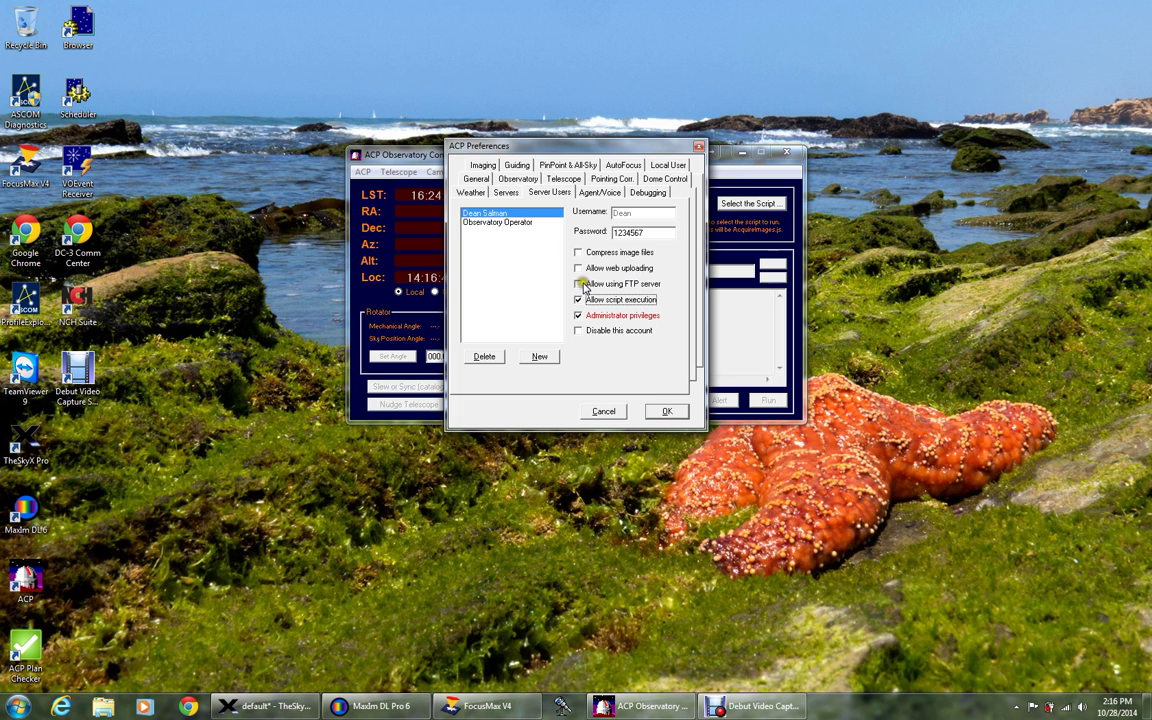
pyautogui.click(578, 269)
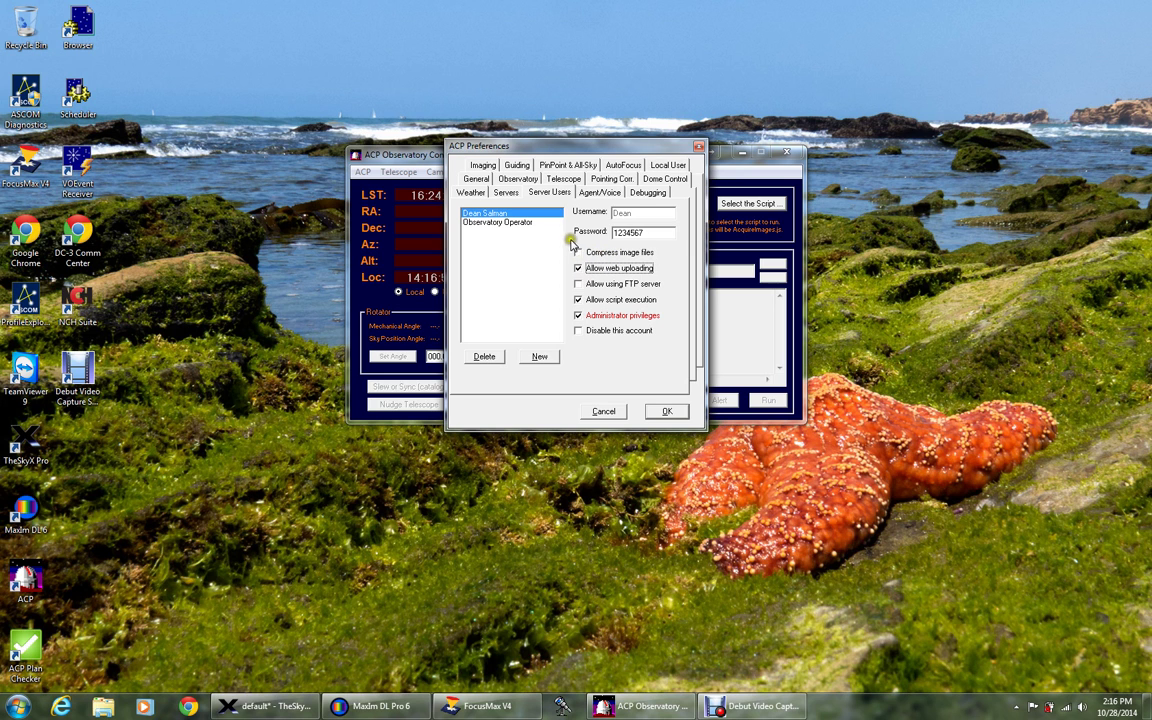
# Check the Agent/Voice settings, leave Agent and Voice disabled, and accept the preferences.
pyautogui.click(601, 193)
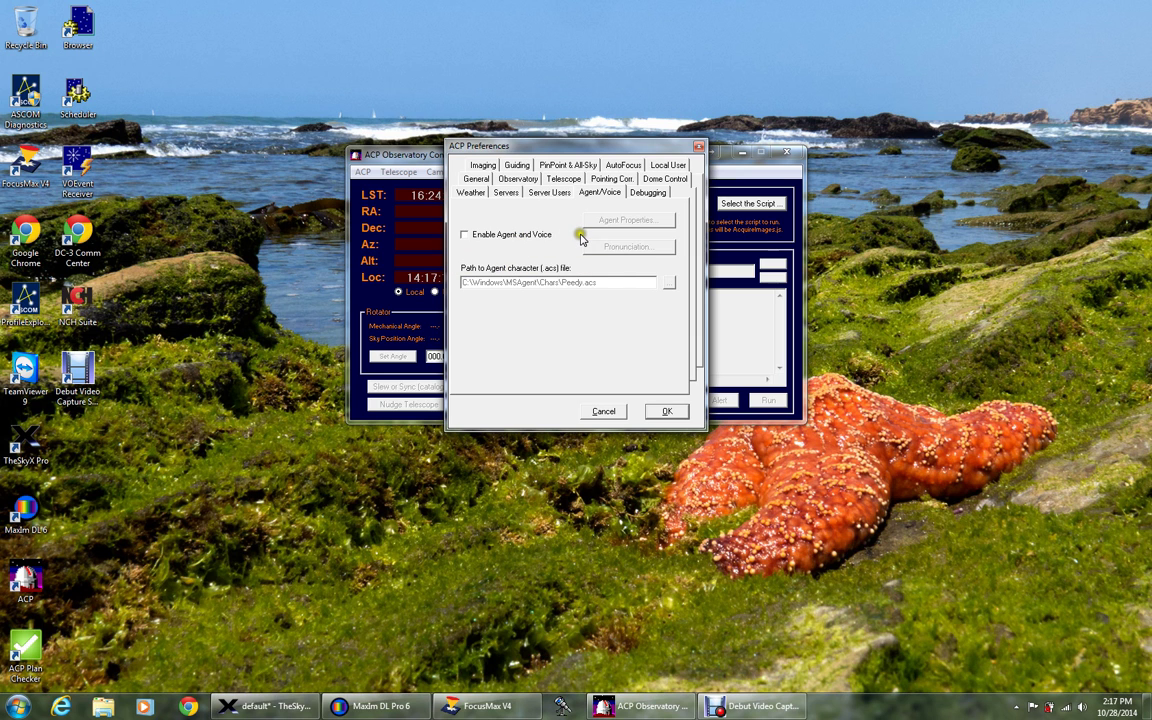
pyautogui.click(662, 411)
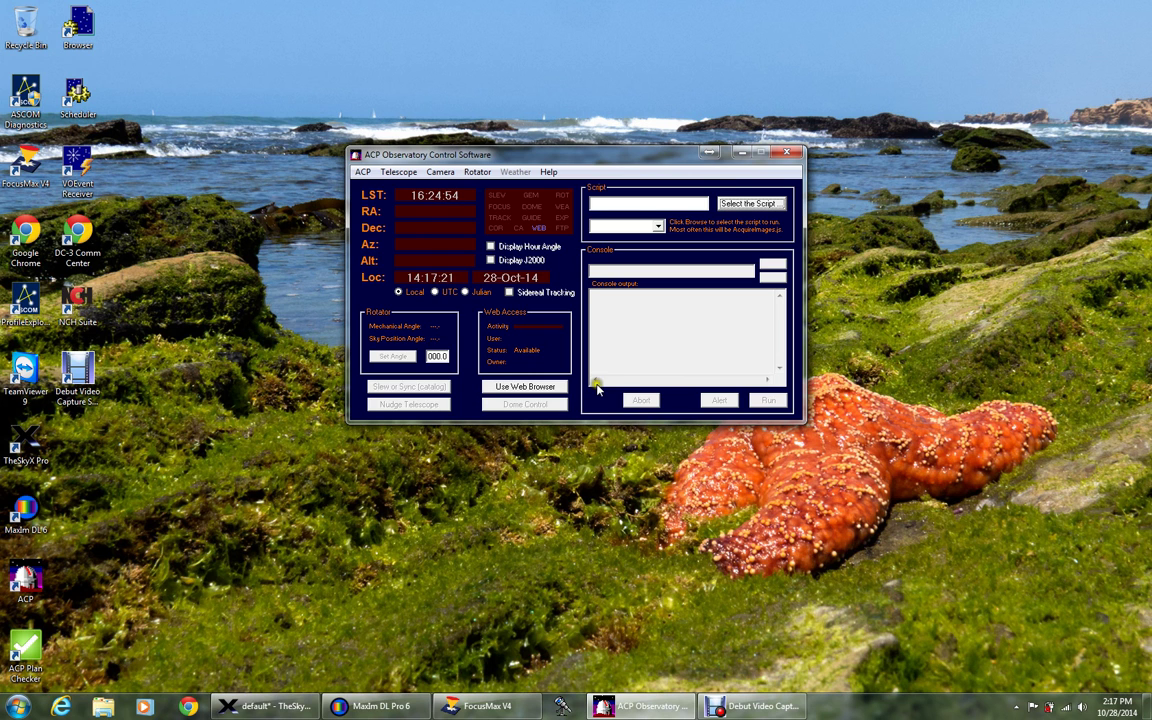
# Connect the telescope and the camera, then close the Camera Control window.
pyautogui.click(397, 172)
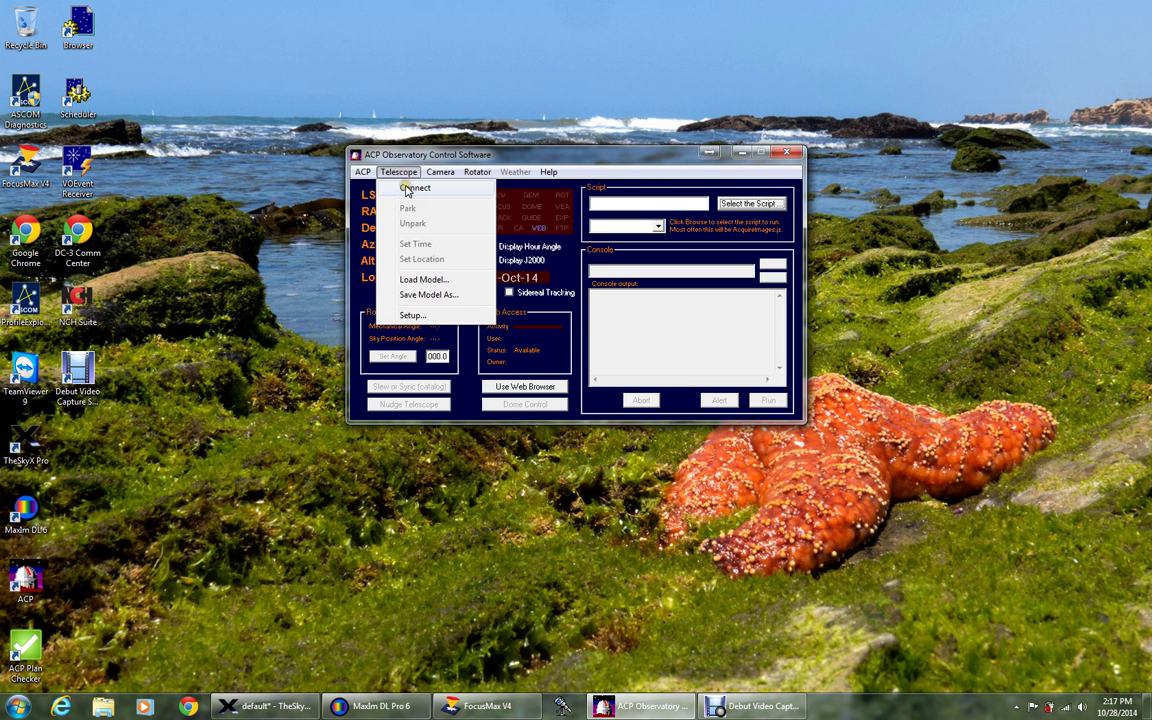
pyautogui.click(408, 189)
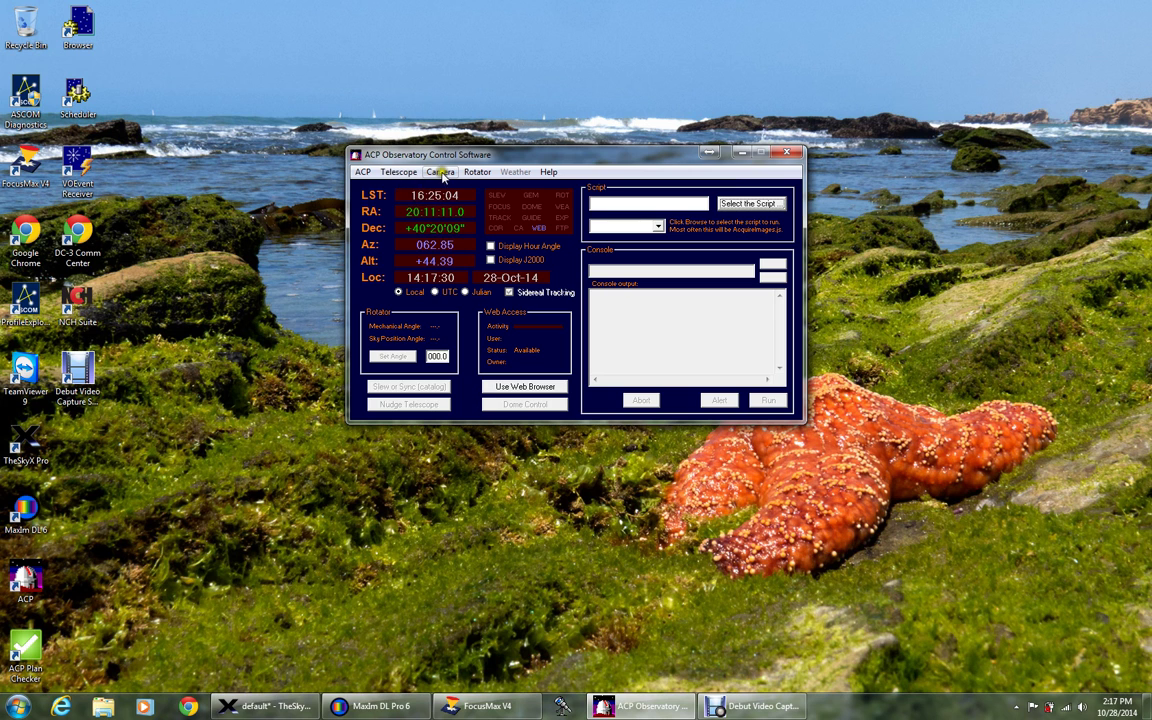
pyautogui.click(443, 175)
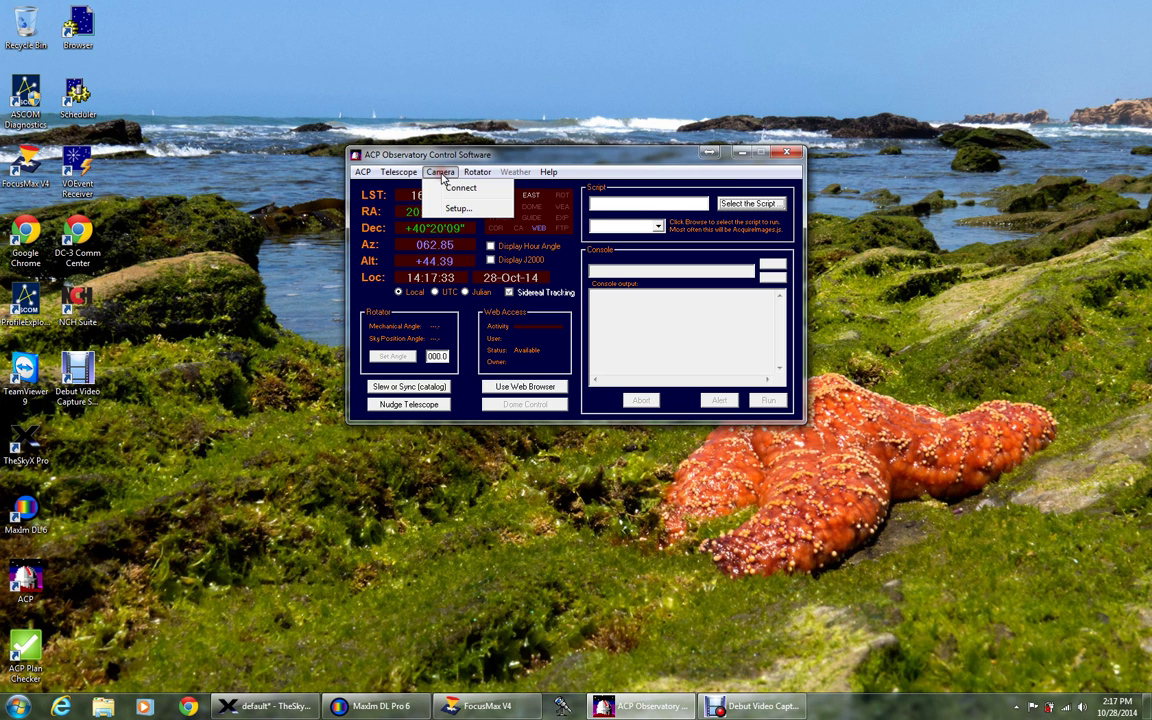
pyautogui.click(455, 188)
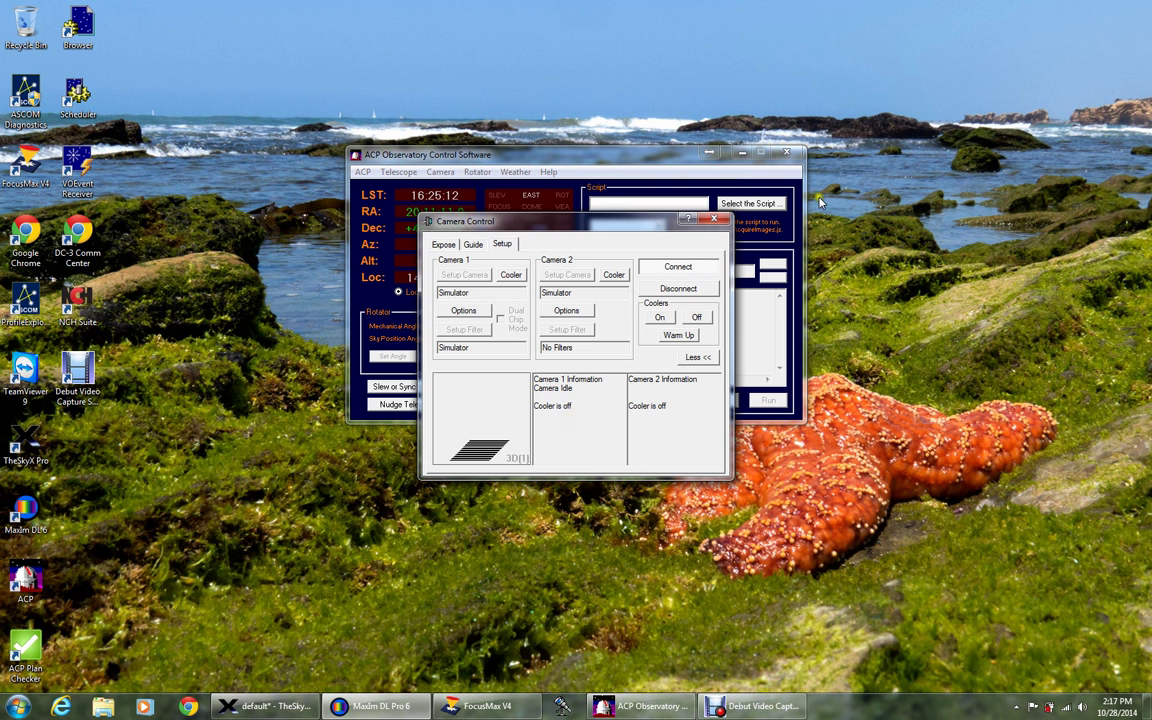
pyautogui.click(716, 220)
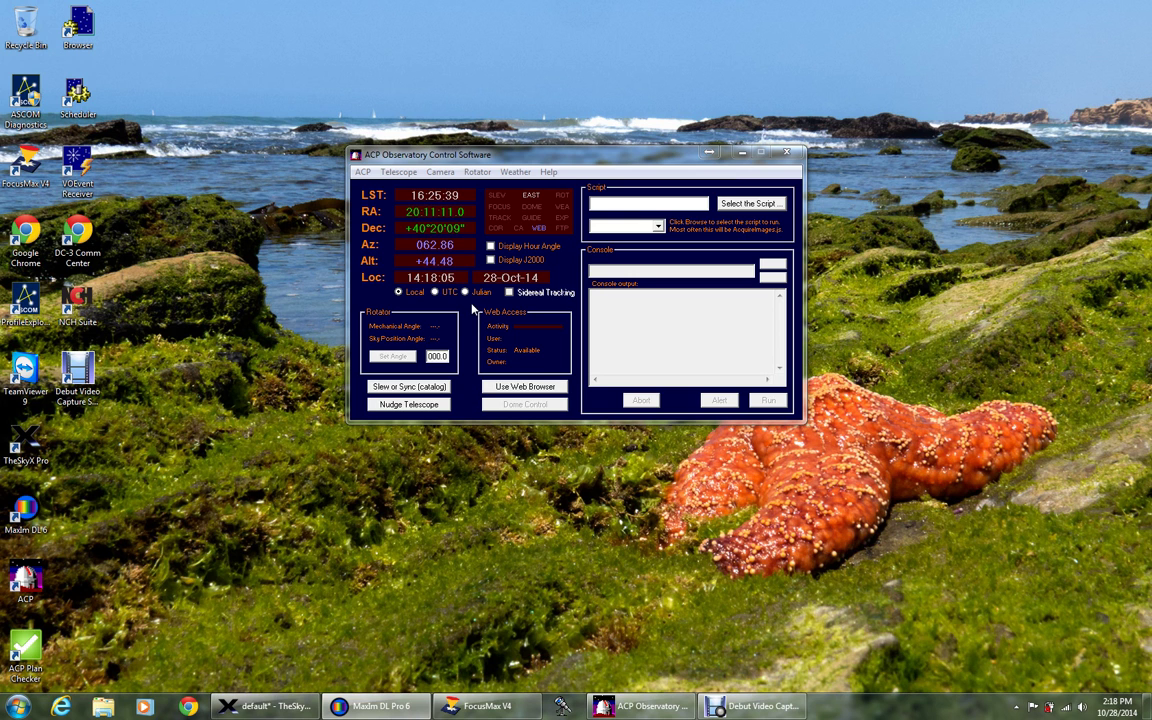
# Launch the ACP web interface at 127.0.0.1:8080 in the browser and dismiss the file-location notice.
pyautogui.click(474, 309)
pyautogui.click(477, 317)
pyautogui.click(514, 389)
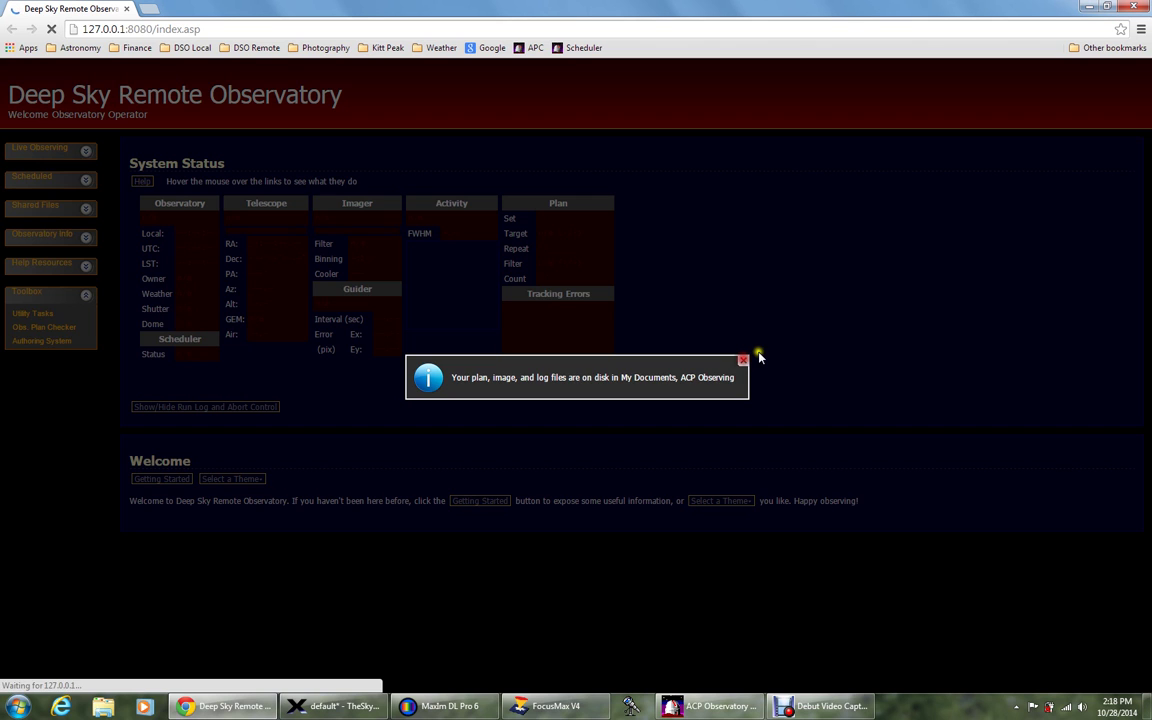
pyautogui.click(744, 360)
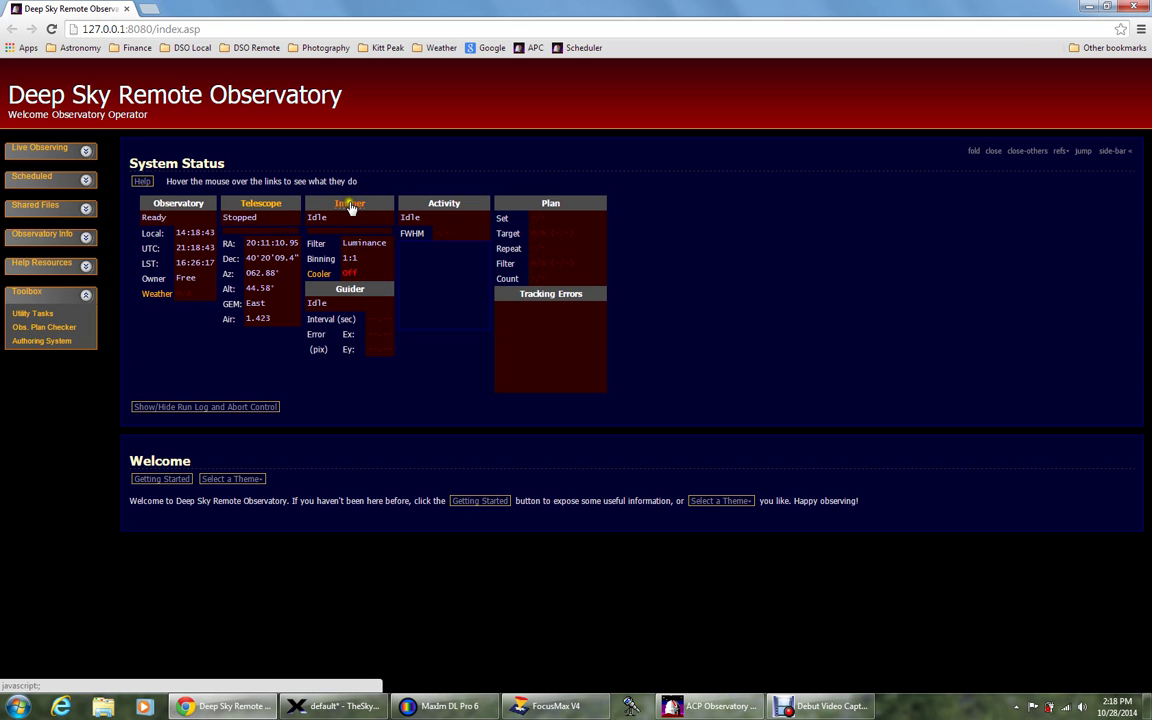
# Switch the imager cooler on and set its temperature setpoint to -10°C.
pyautogui.click(320, 283)
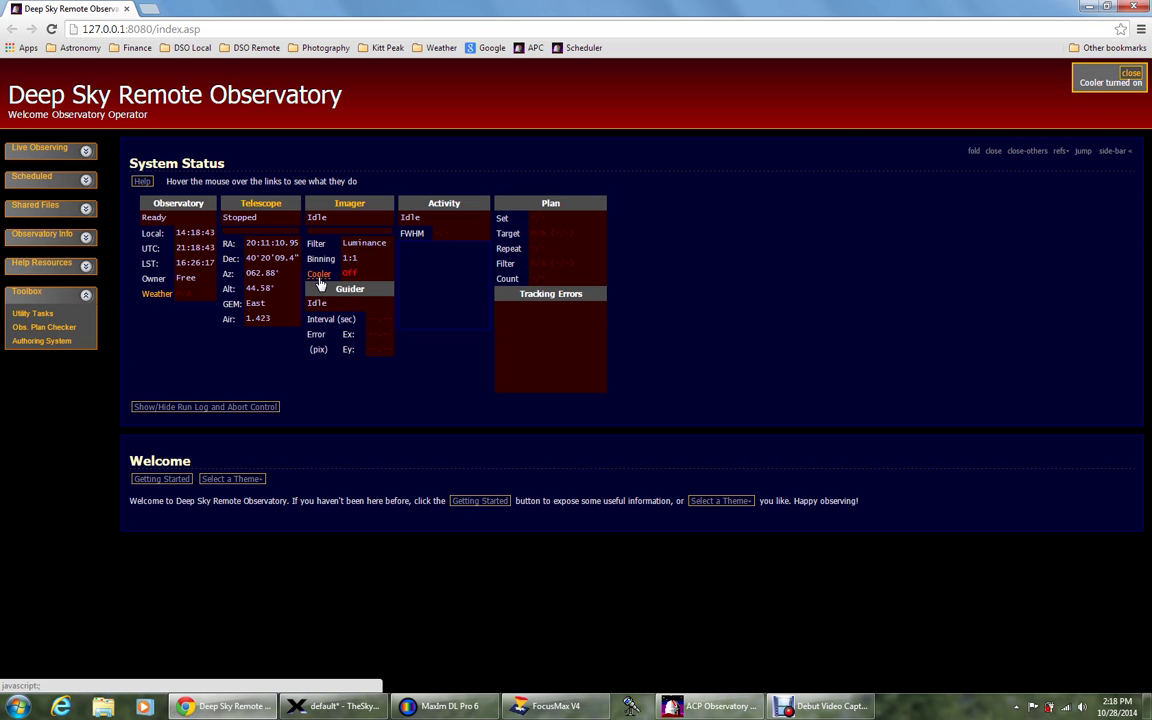
pyautogui.click(320, 284)
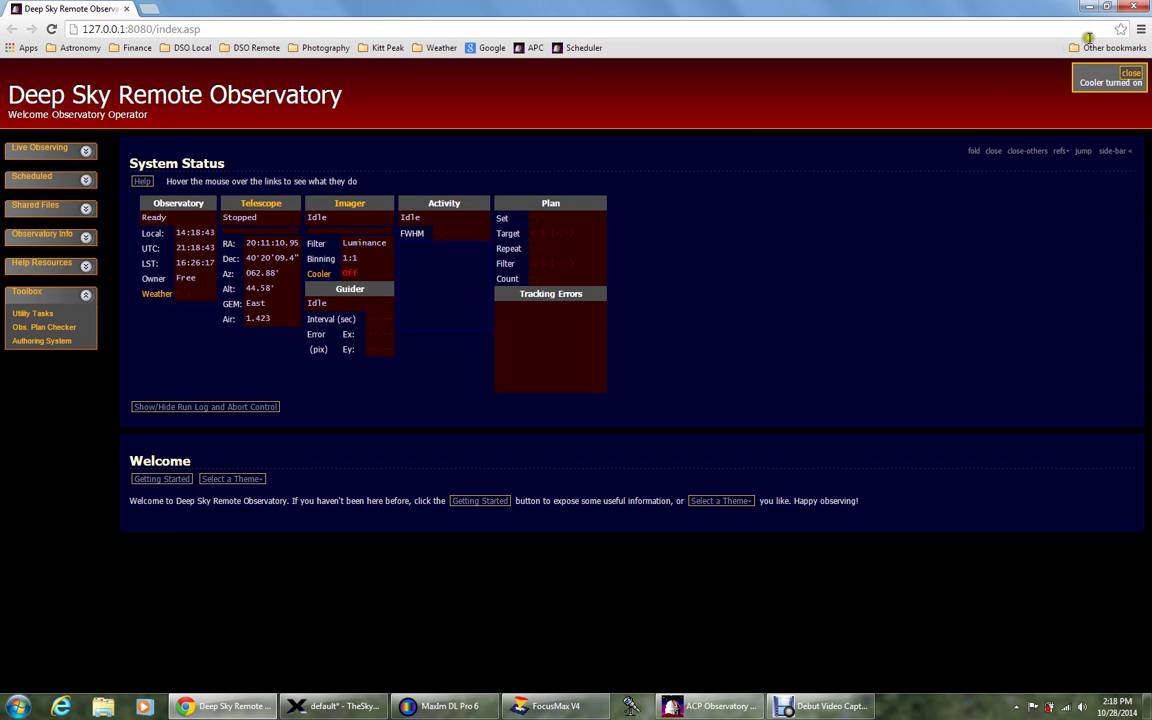
pyautogui.click(1130, 76)
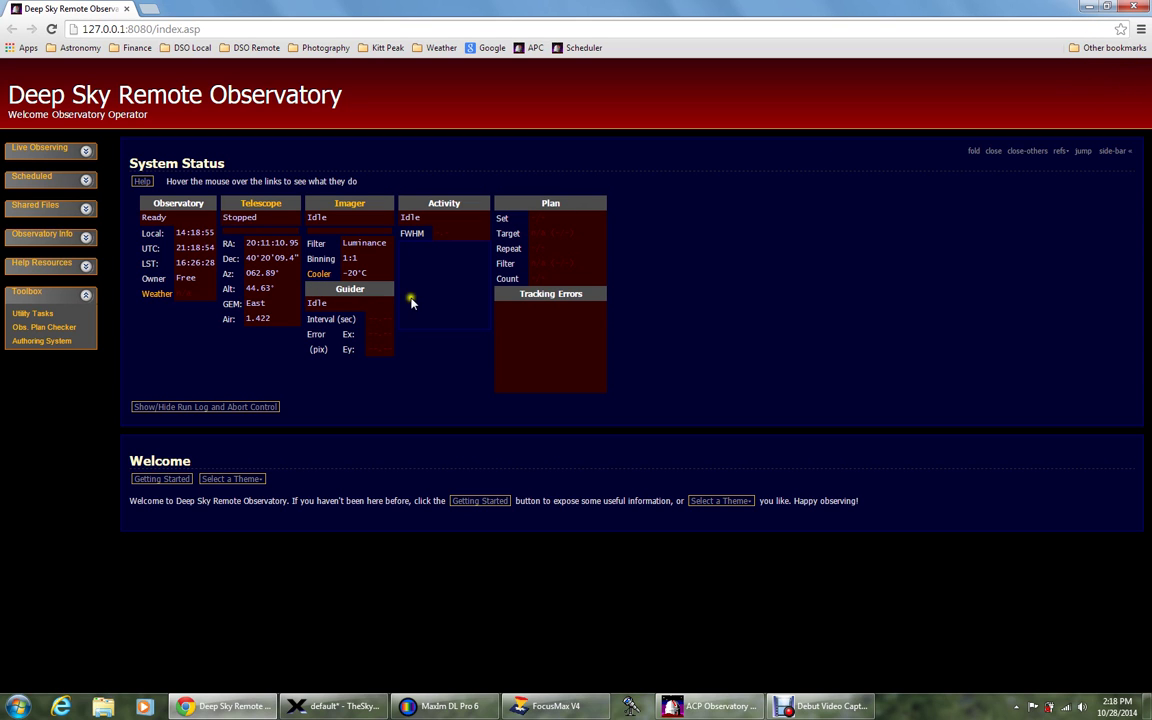
pyautogui.click(319, 273)
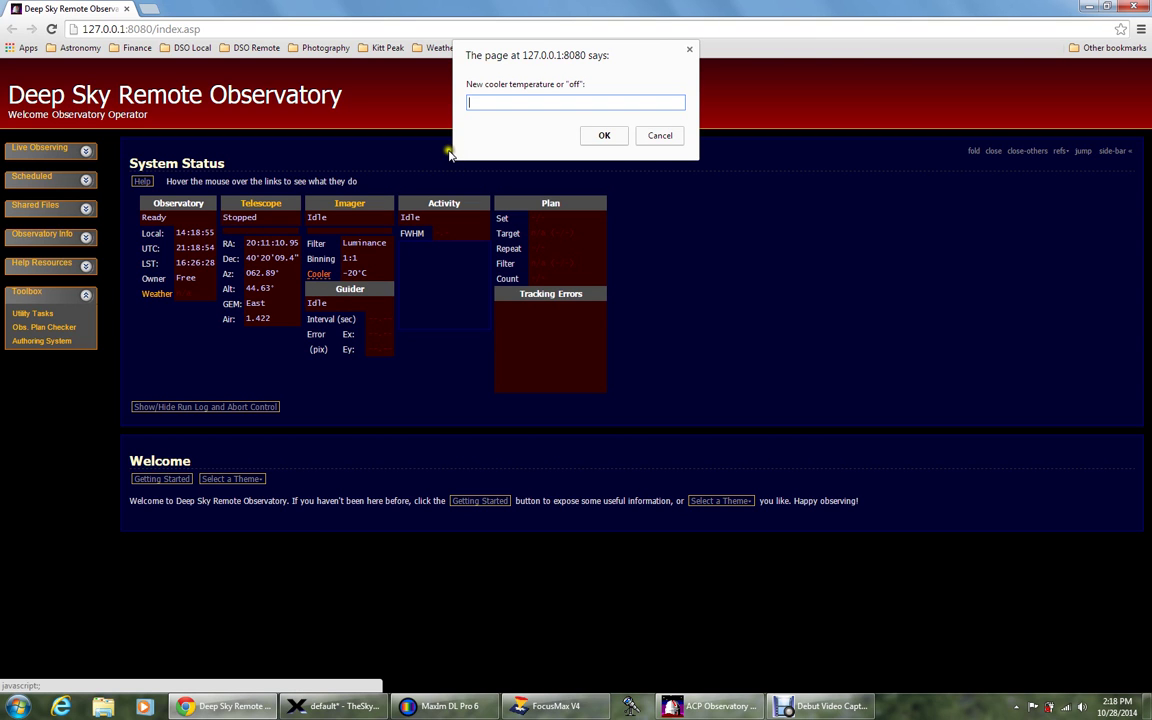
pyautogui.write('-10')
pyautogui.click(598, 135)
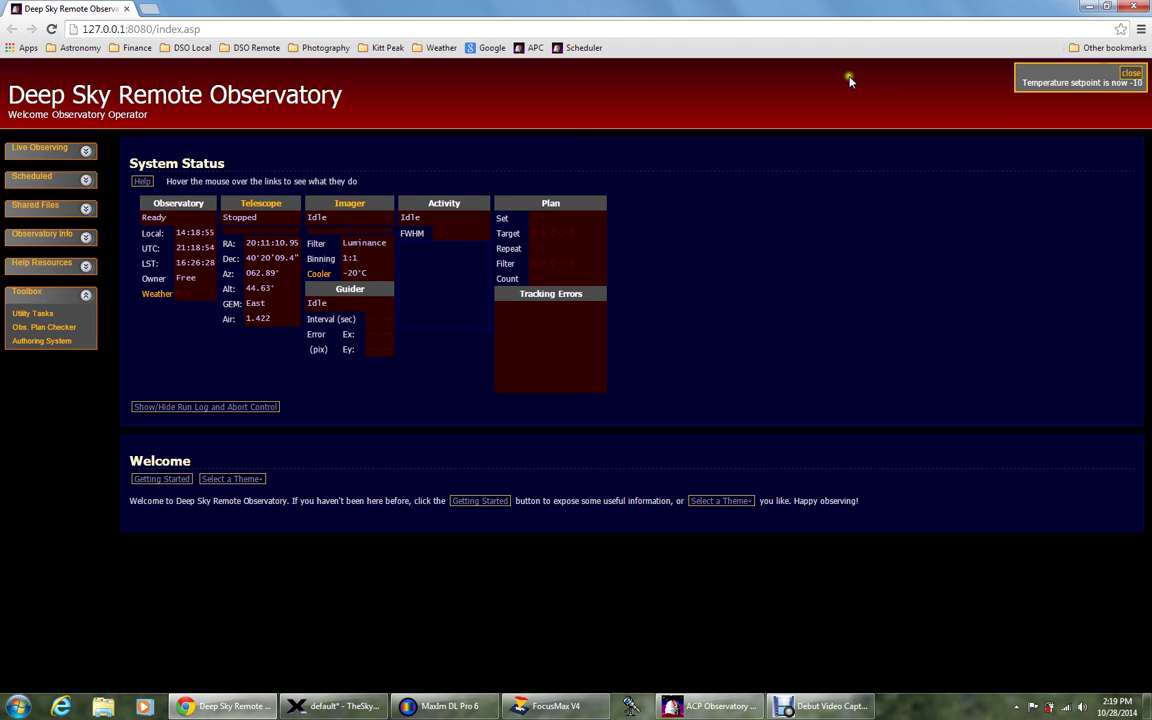
pyautogui.click(1129, 73)
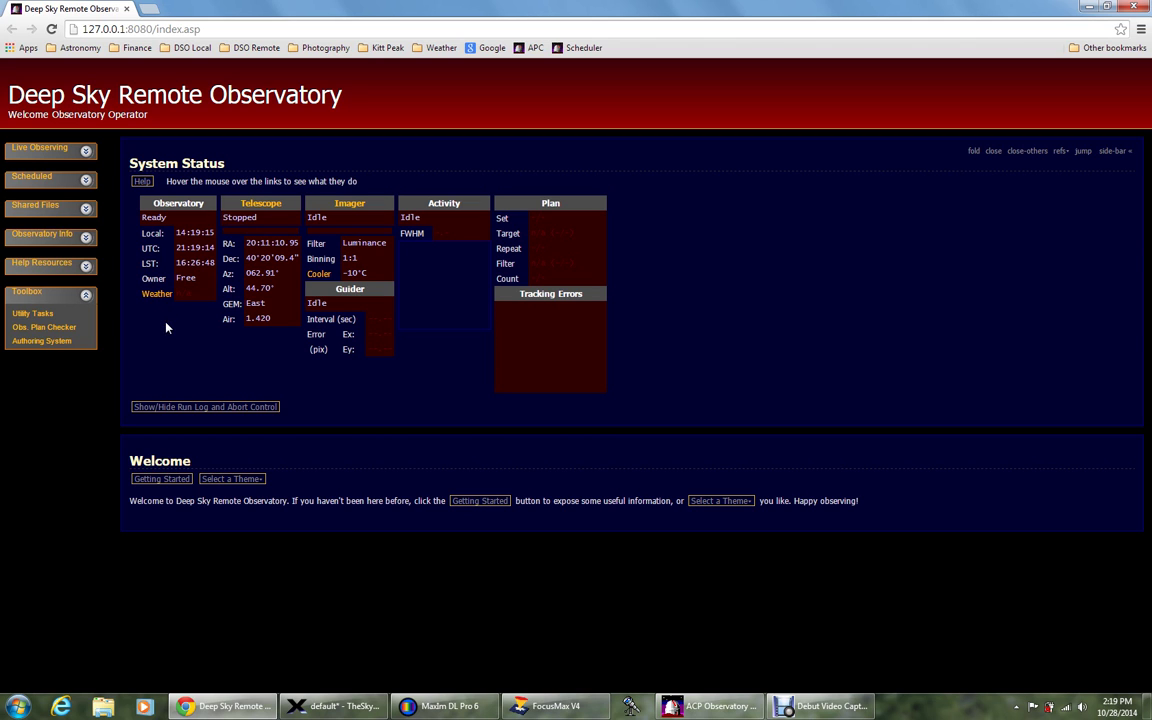
# Close the browser, slew the telescope to alignment star Alderamin, and watch it in TheSkyX.
pyautogui.click(129, 10)
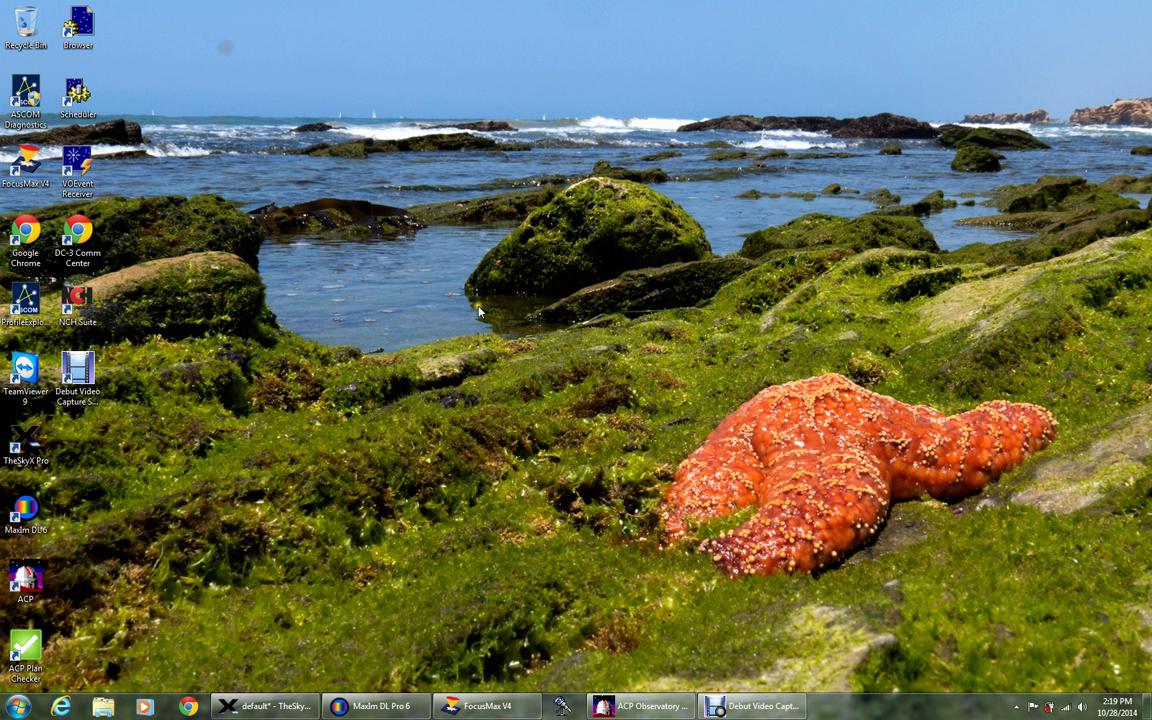
pyautogui.click(645, 706)
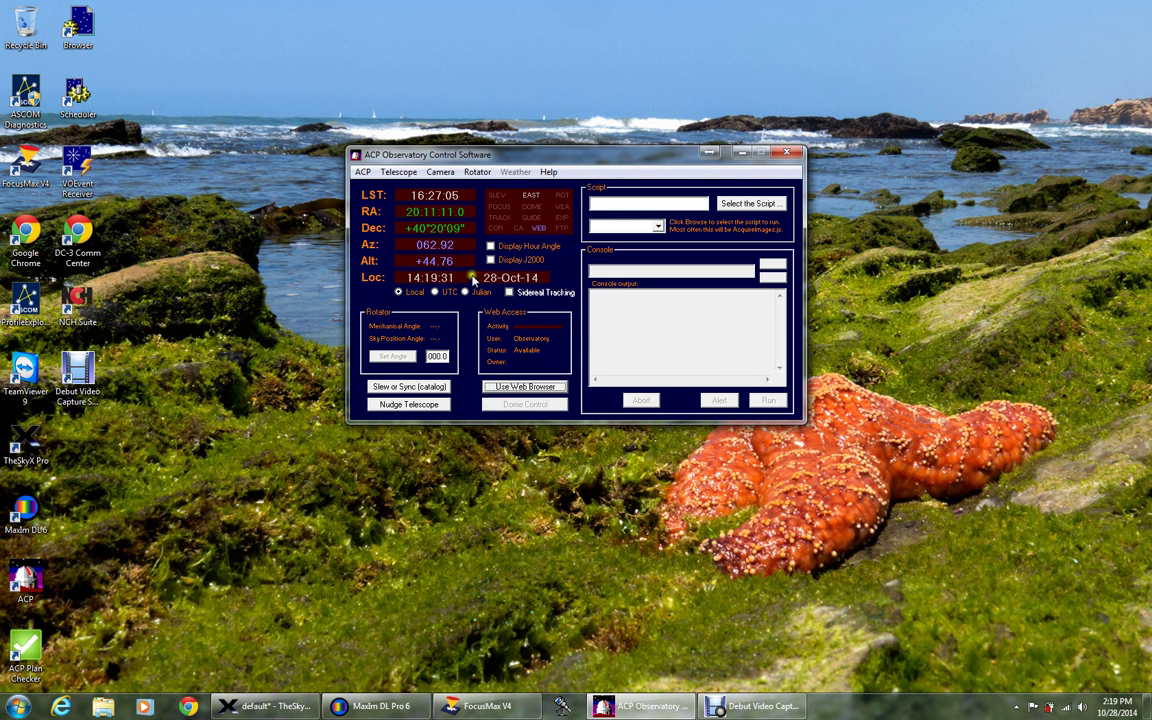
pyautogui.click(387, 390)
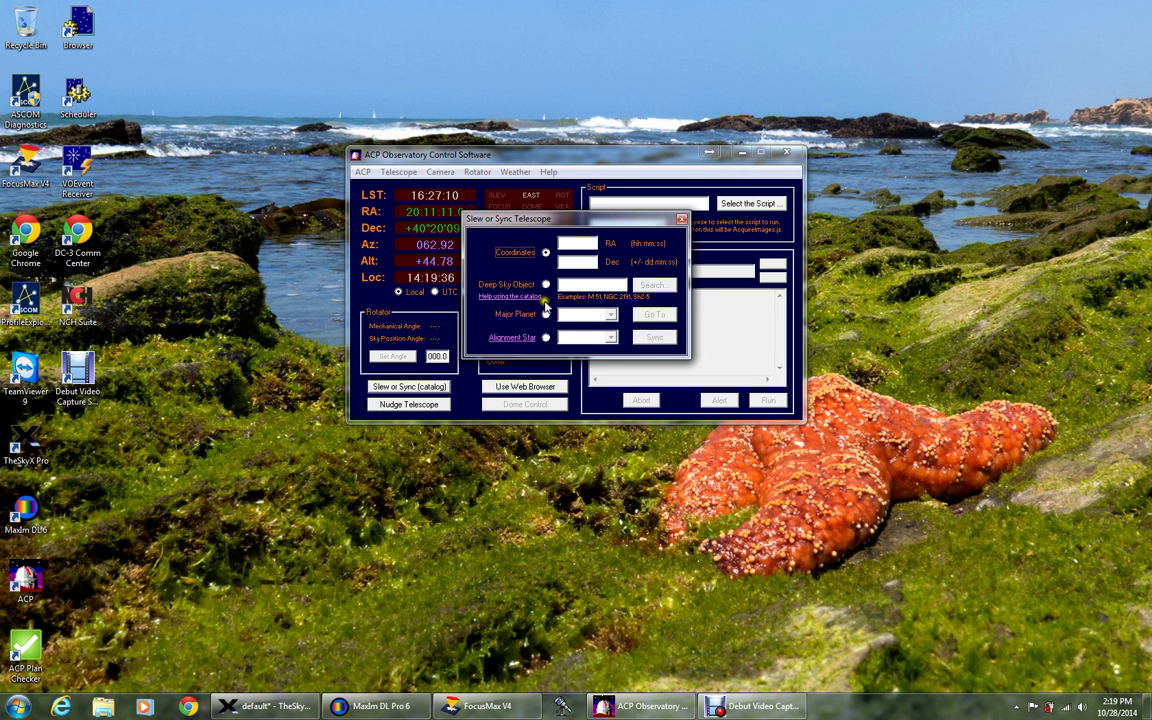
pyautogui.click(545, 337)
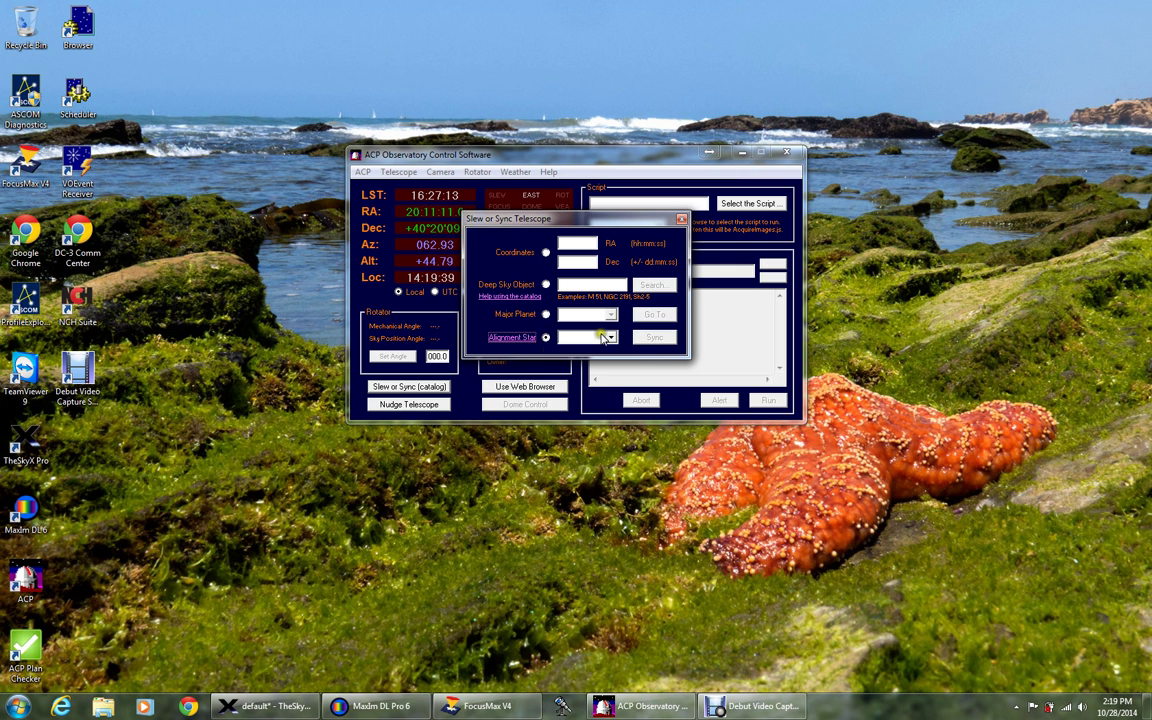
pyautogui.click(608, 337)
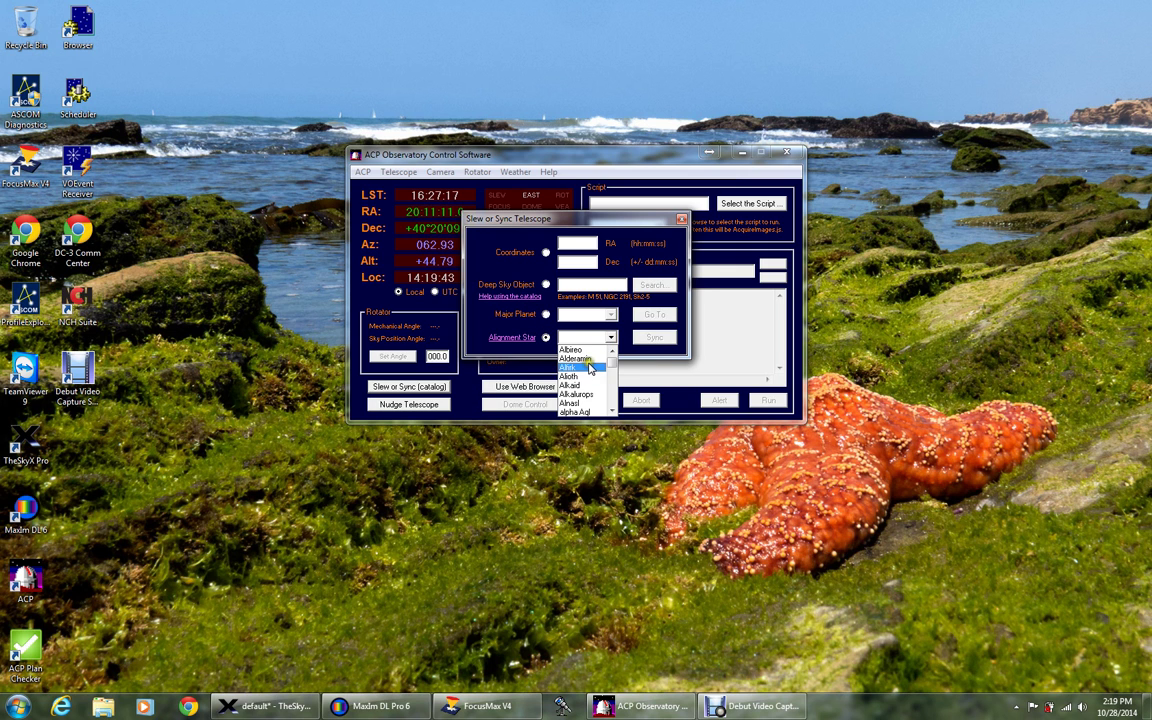
pyautogui.click(575, 358)
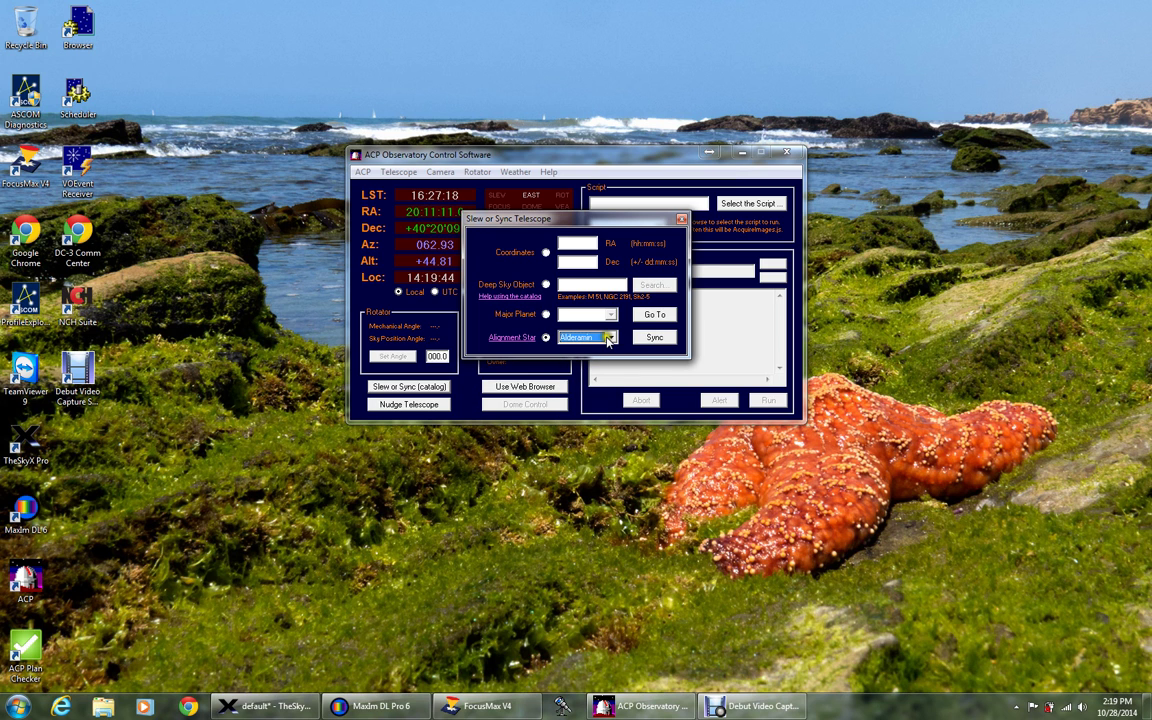
pyautogui.click(651, 316)
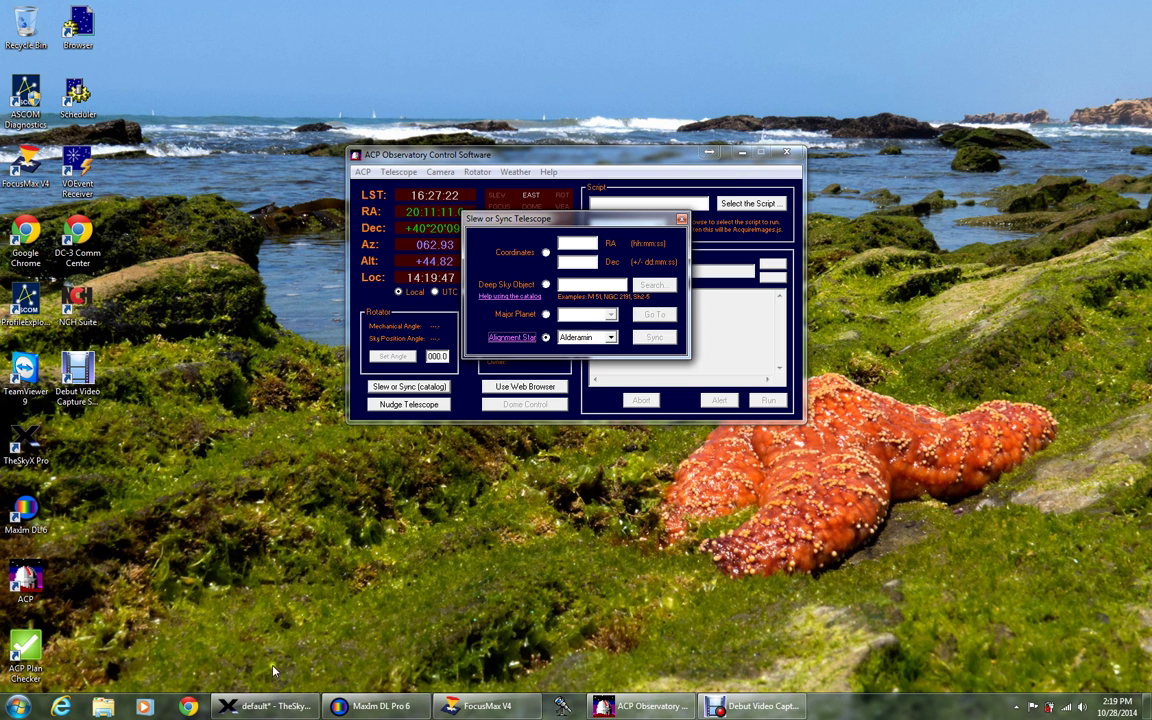
pyautogui.click(276, 707)
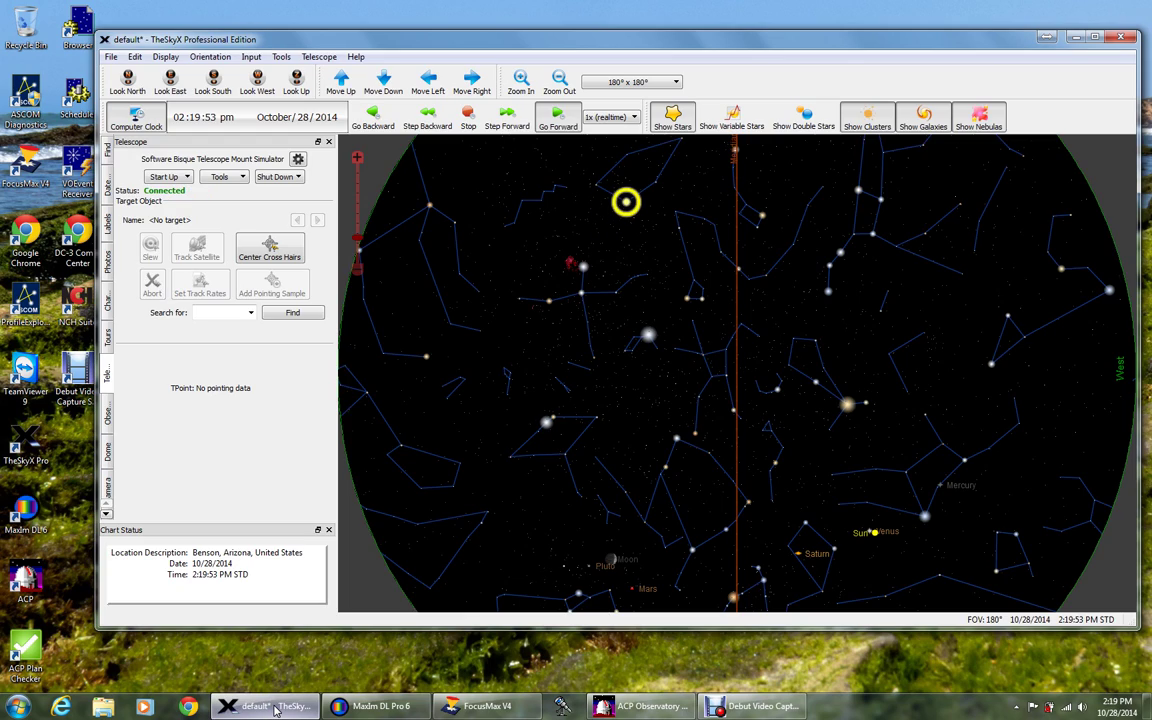
# Return to ACP and briefly open and close the Slew or Sync and Nudge Telescope windows.
pyautogui.click(276, 707)
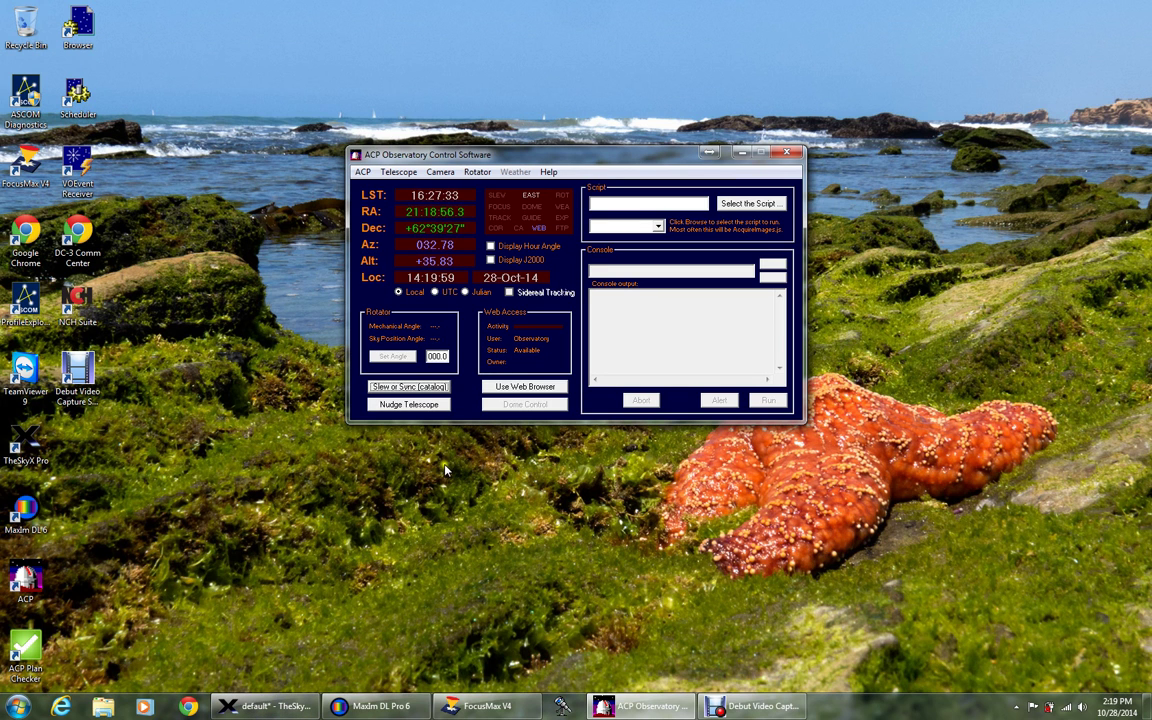
pyautogui.click(440, 387)
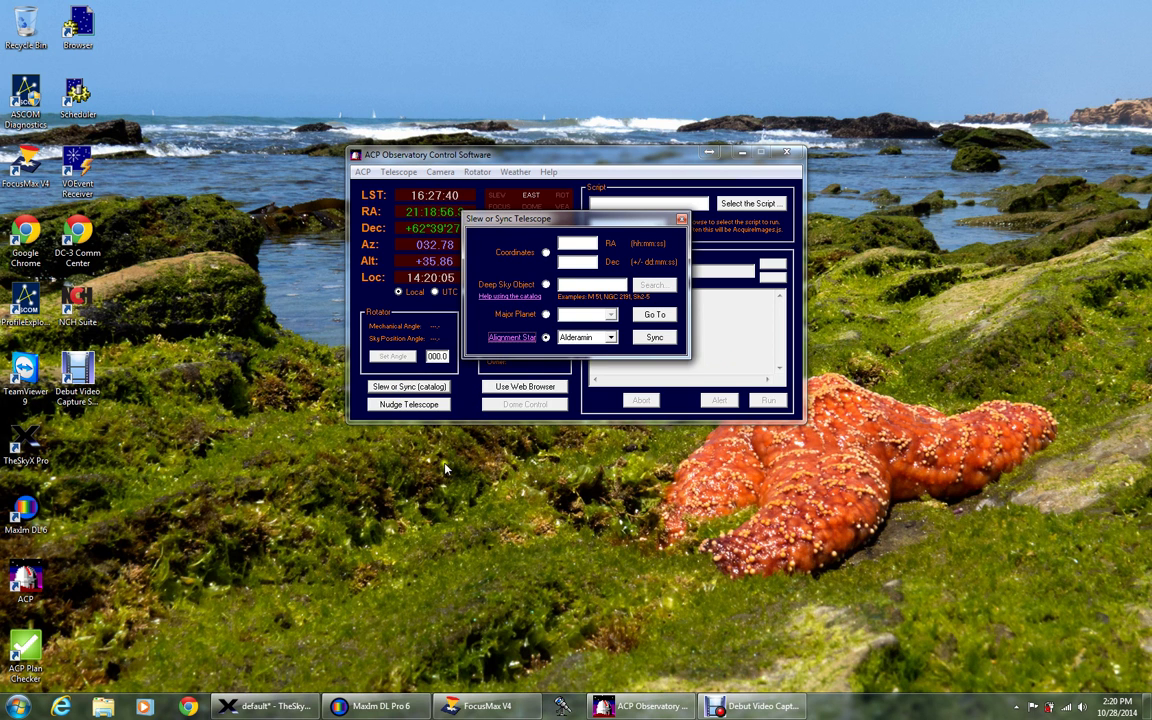
pyautogui.click(681, 218)
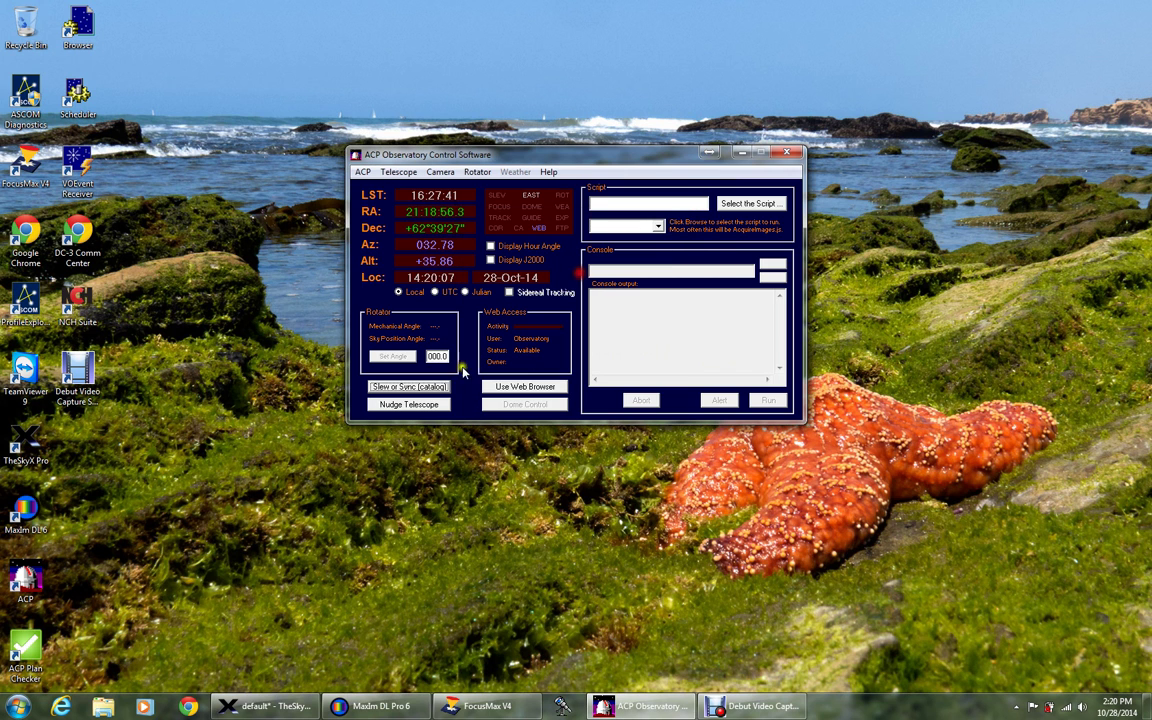
pyautogui.click(399, 406)
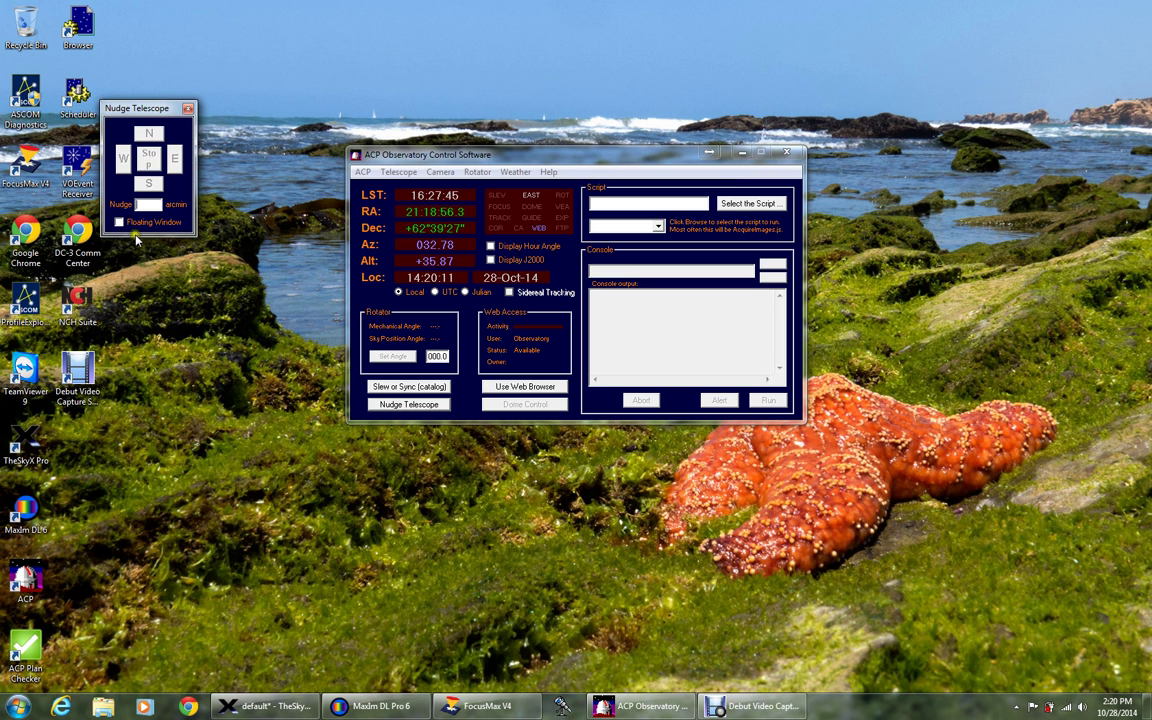
pyautogui.click(188, 108)
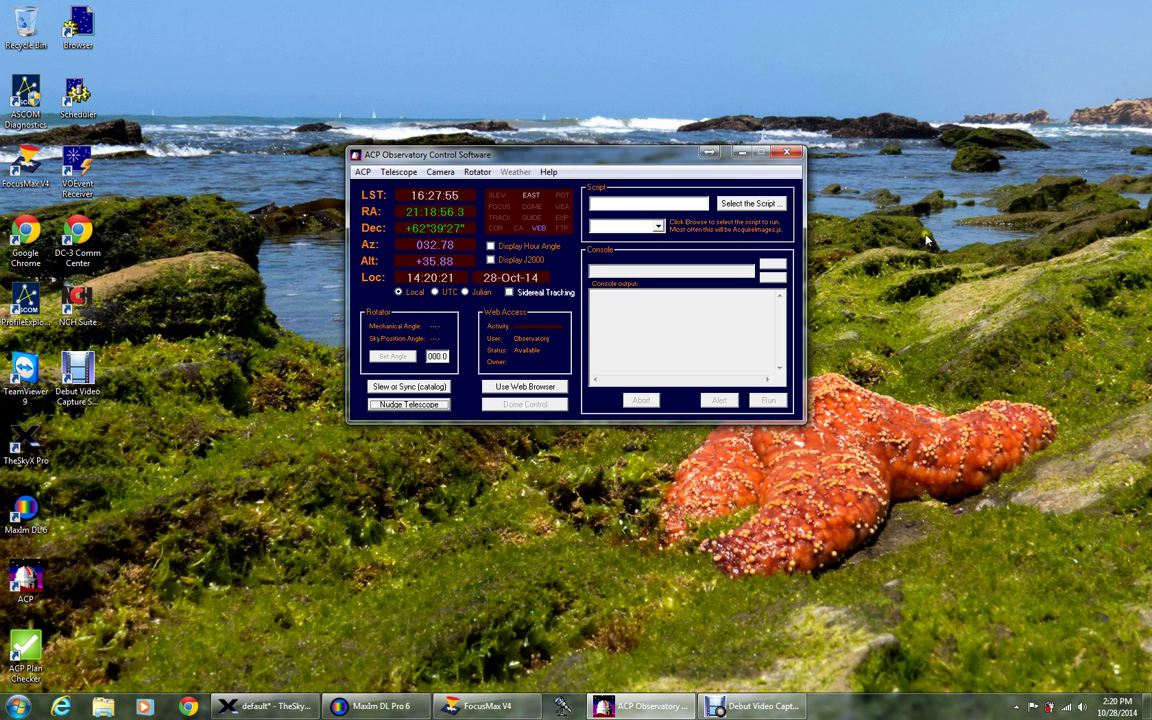
pyautogui.click(753, 205)
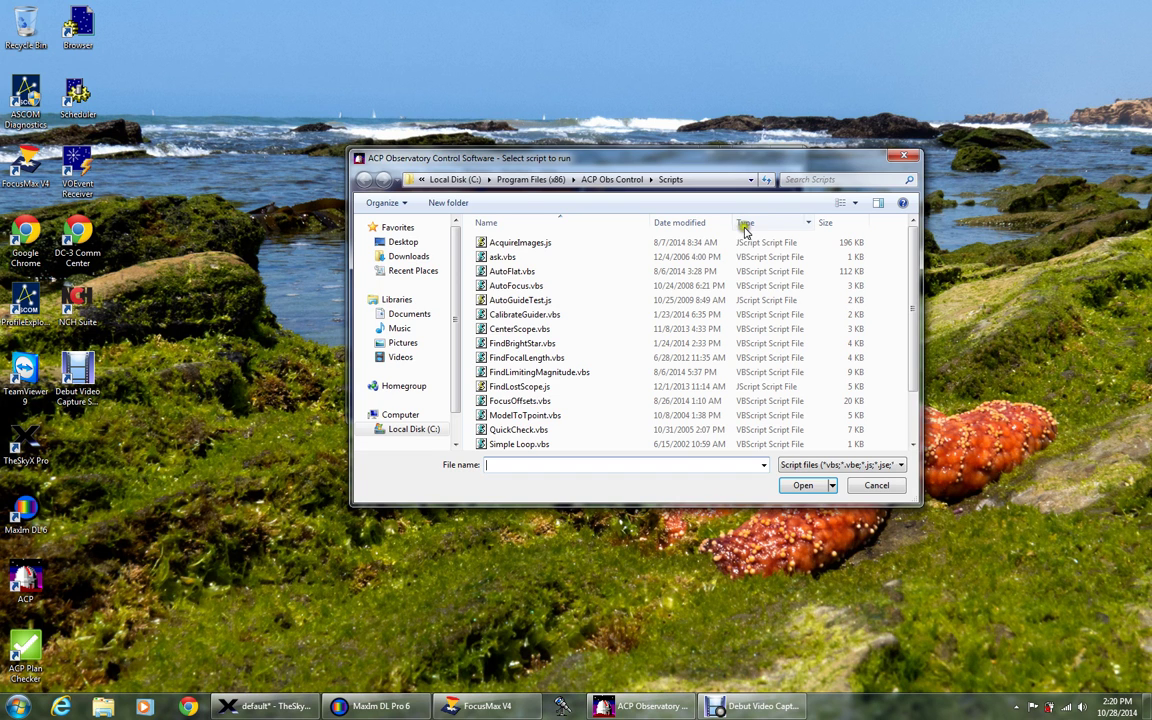
pyautogui.moveTo(910, 393); pyautogui.dragTo(912, 445)
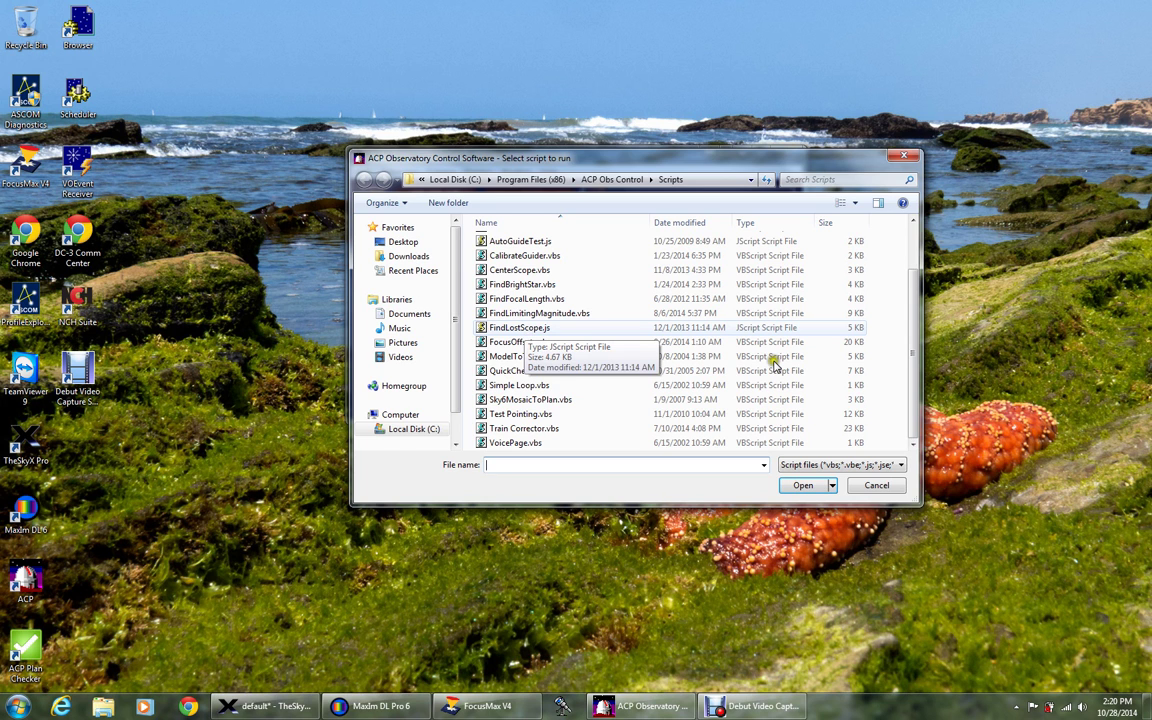
pyautogui.click(889, 486)
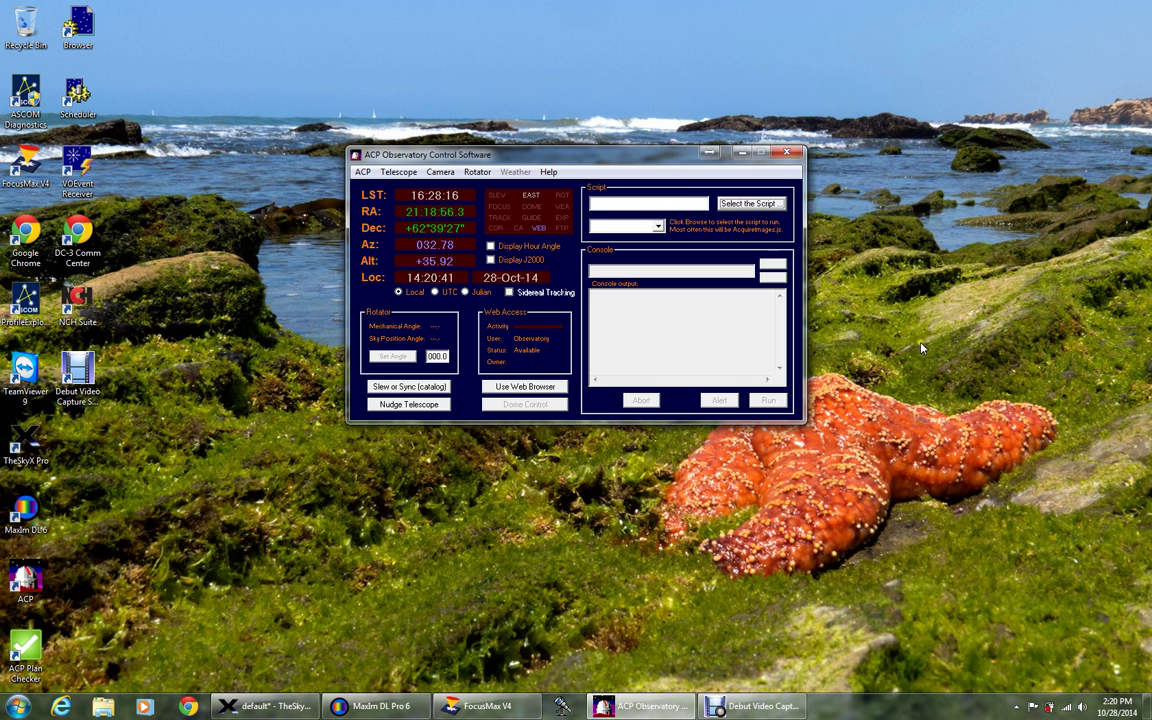